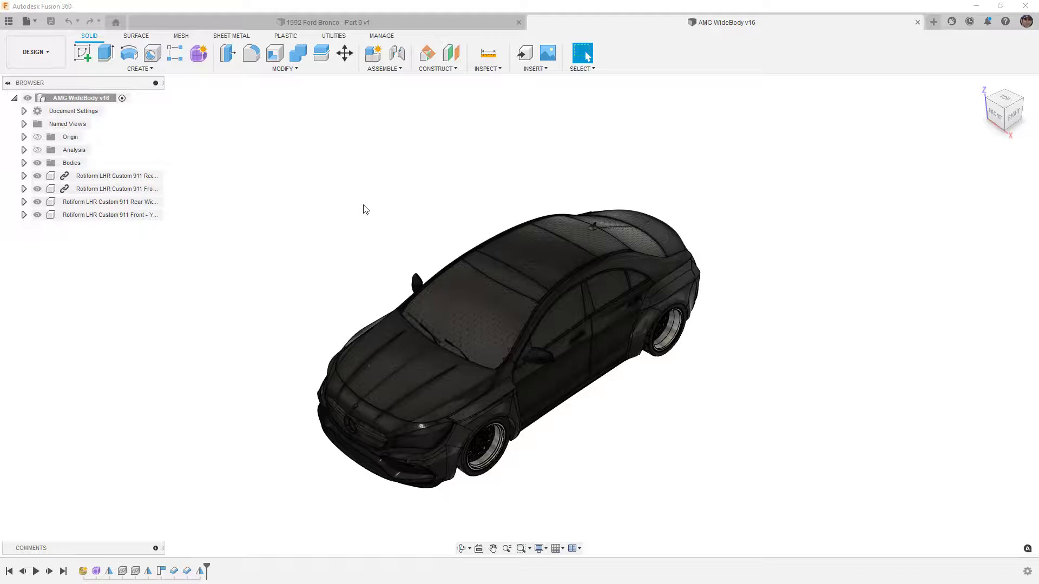
# Step: Examine the wide-body car from the right side and the front, briefly toggling the visibility of its bodies
pyautogui.keyDown('shift'); pyautogui.moveTo(535, 360); pyautogui.dragTo(534, 376, button='middle'); pyautogui.keyUp('shift')
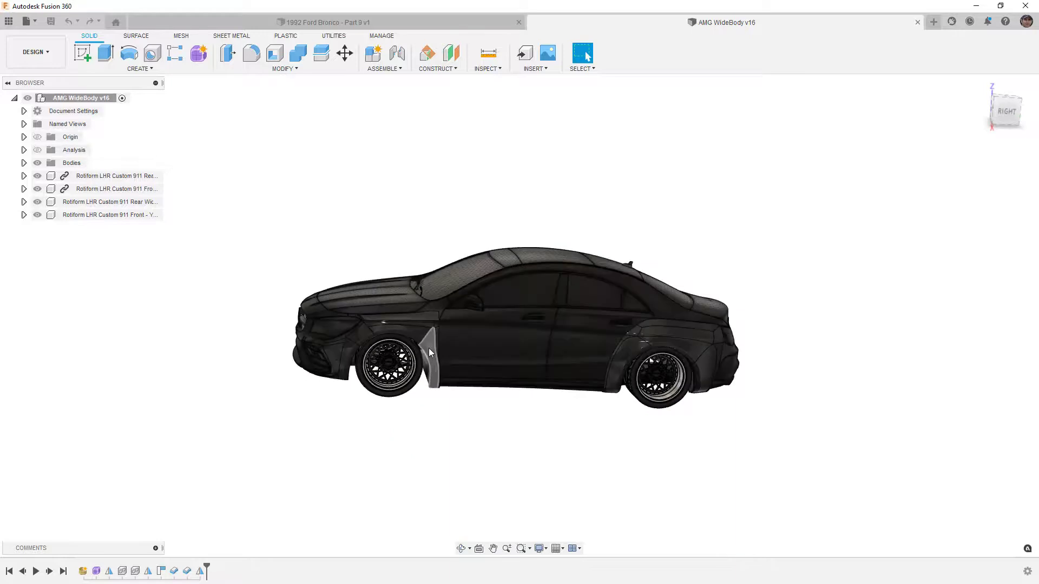
pyautogui.click(1008, 113)
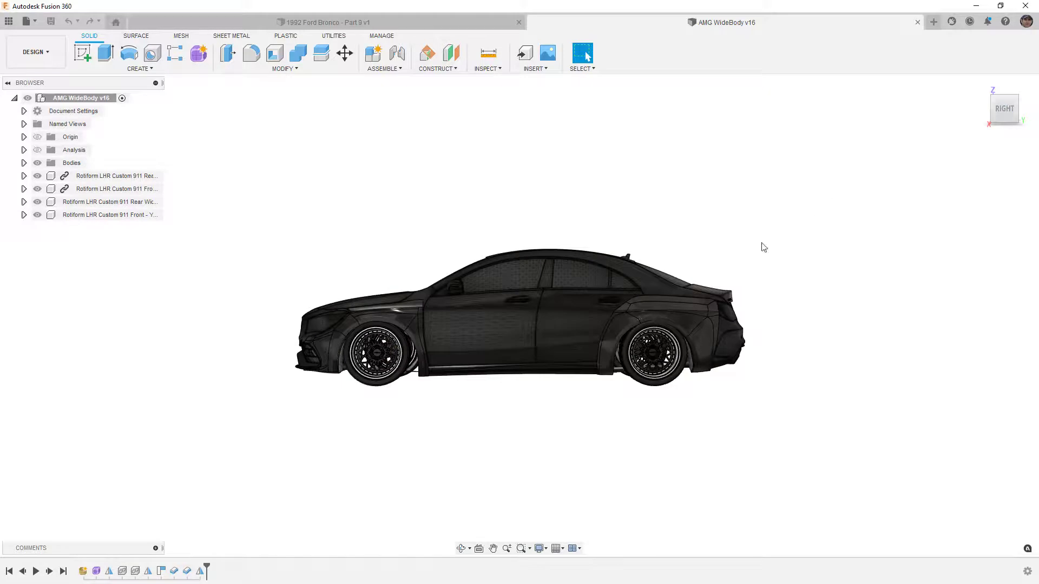
pyautogui.scroll(5, 603, 322)
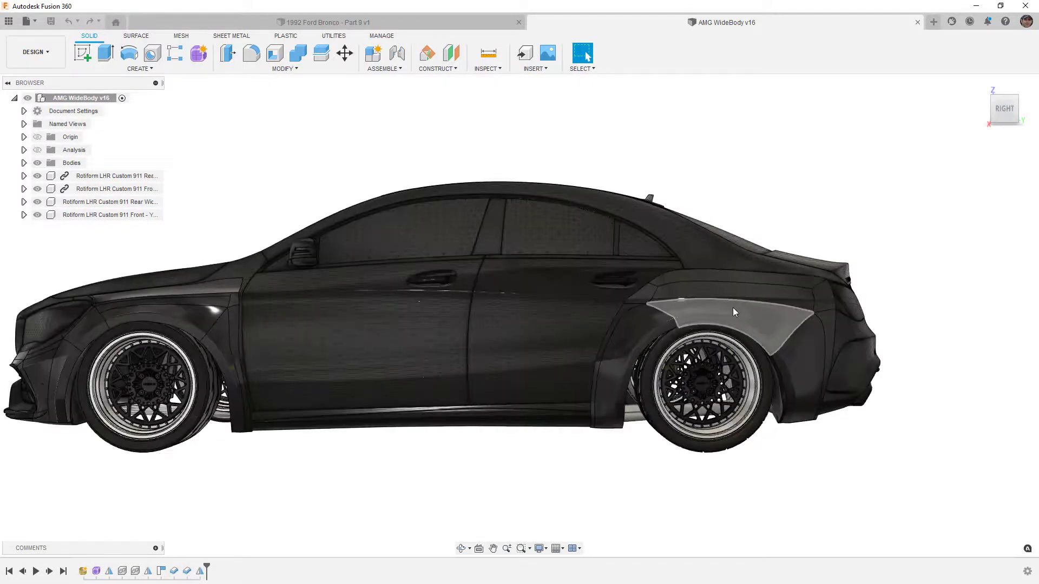
pyautogui.keyDown('shift'); pyautogui.moveTo(700, 310); pyautogui.dragTo(834, 314, button='middle'); pyautogui.keyUp('shift')
pyautogui.keyDown('shift'); pyautogui.moveTo(746, 317); pyautogui.dragTo(765, 325, button='middle'); pyautogui.keyUp('shift')
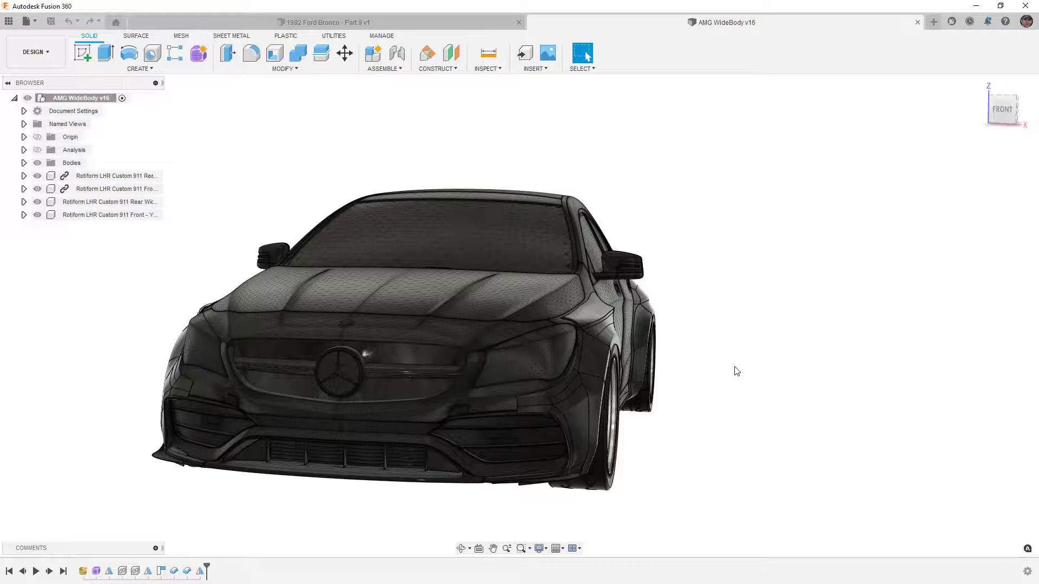
pyautogui.click(37, 163)
pyautogui.click(38, 163)
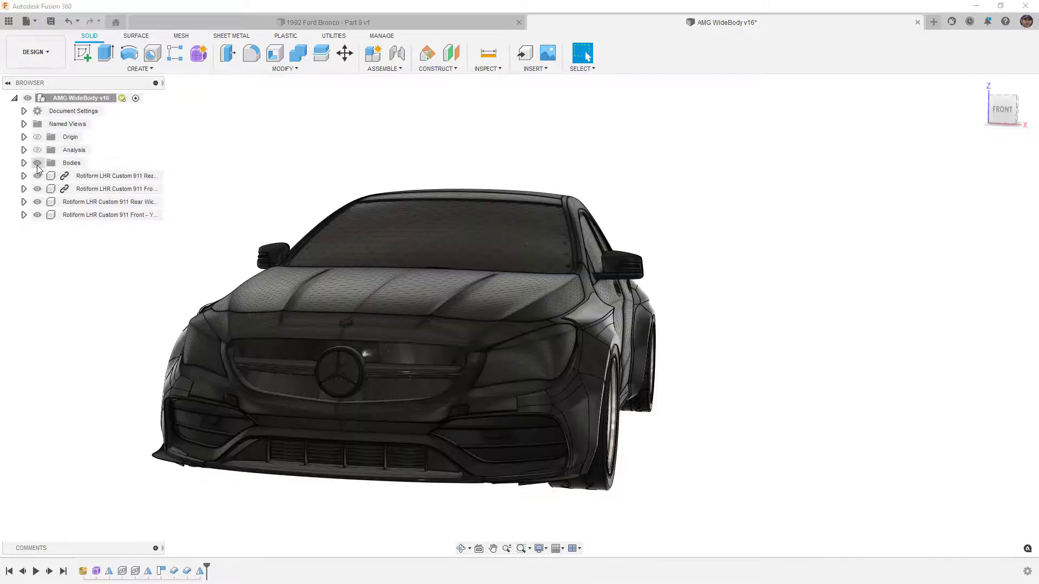
pyautogui.keyDown('shift'); pyautogui.moveTo(222, 215); pyautogui.dragTo(198, 216, button='middle'); pyautogui.keyUp('shift')
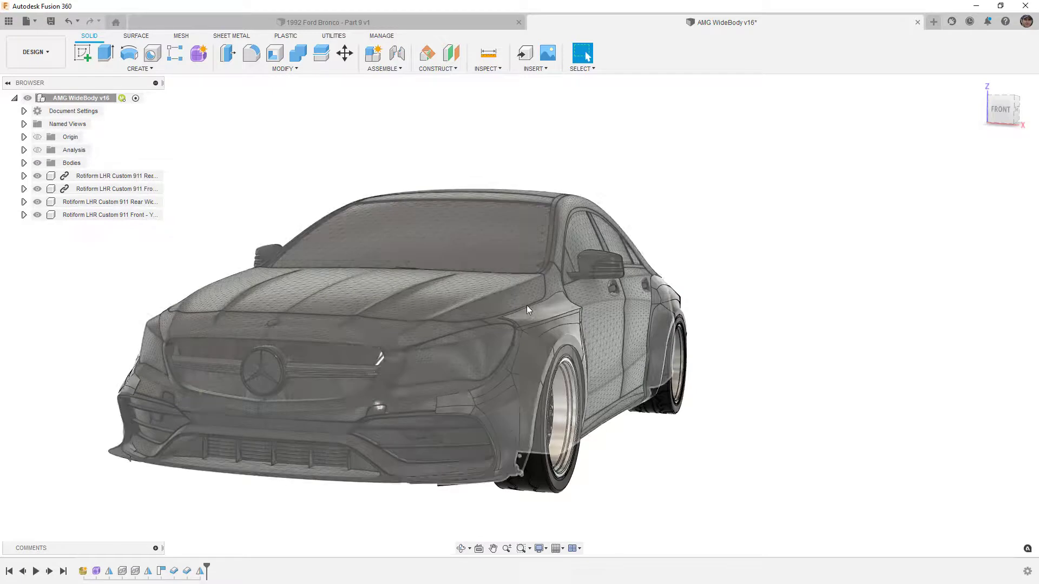
# Step: Hide the four Rotiform wheel components along with MeshBody12 and MeshBody7
pyautogui.click(36, 176)
pyautogui.click(37, 189)
pyautogui.click(37, 202)
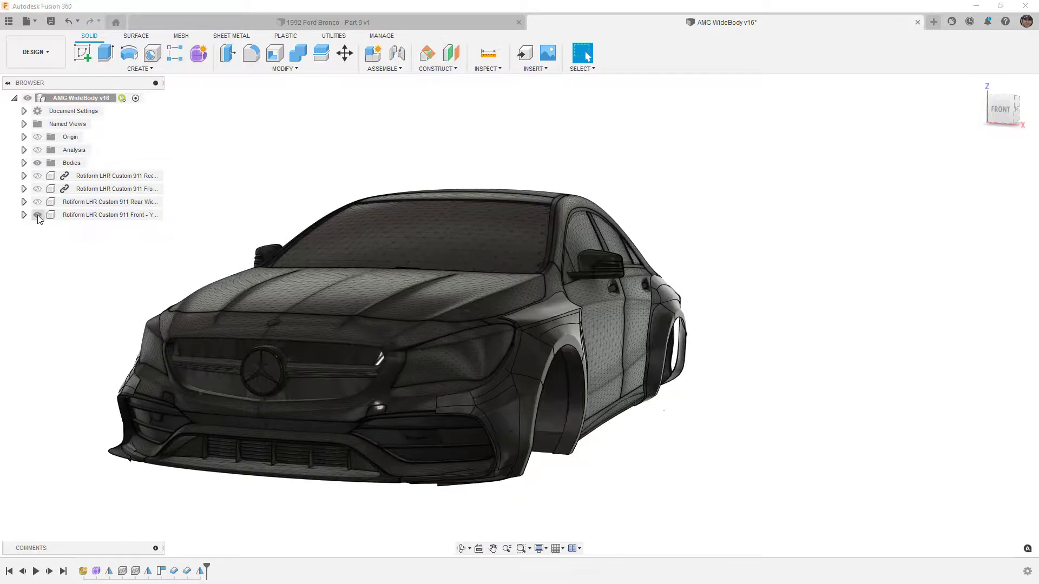
pyautogui.click(37, 214)
pyautogui.click(23, 163)
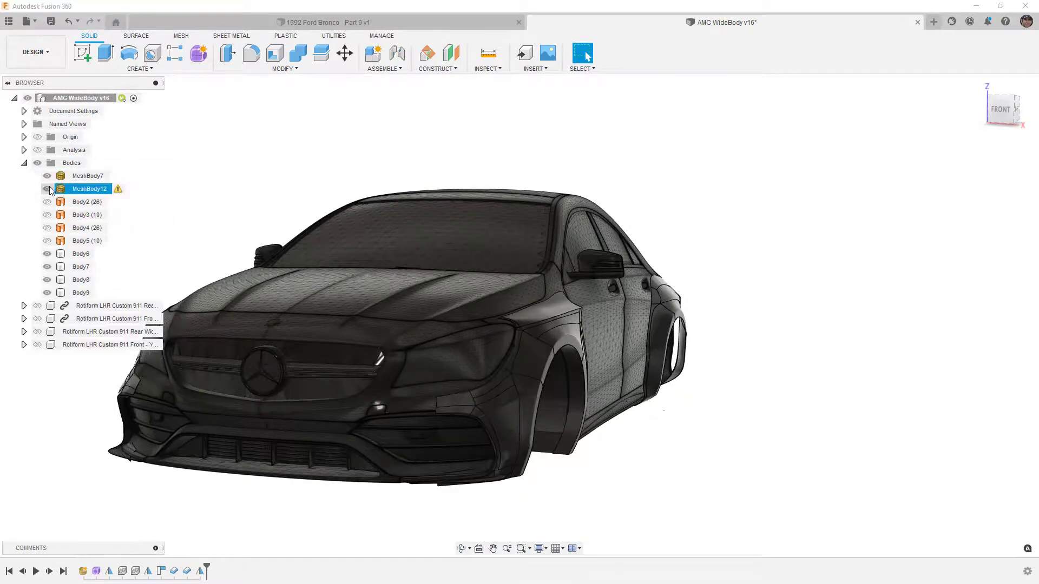
pyautogui.click(47, 189)
pyautogui.click(47, 176)
# Step: Examine the front and rear fender flare bodies from several angles, including their edges and inner surfaces
pyautogui.keyDown('shift'); pyautogui.moveTo(411, 233); pyautogui.dragTo(508, 287, button='middle'); pyautogui.keyUp('shift')
pyautogui.click(552, 318)
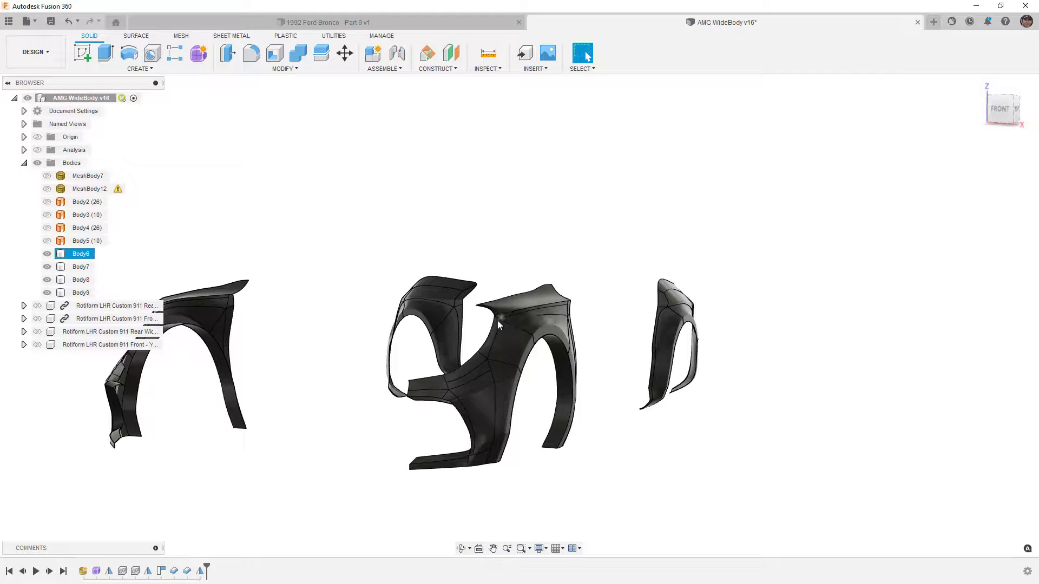
pyautogui.click(459, 448)
pyautogui.scroll(5, 463, 411)
pyautogui.keyDown('shift'); pyautogui.moveTo(464, 411); pyautogui.dragTo(485, 350, button='middle'); pyautogui.keyUp('shift')
pyautogui.scroll(-4, 487, 349)
pyautogui.moveTo(511, 277); pyautogui.dragTo(481, 349, button='middle')
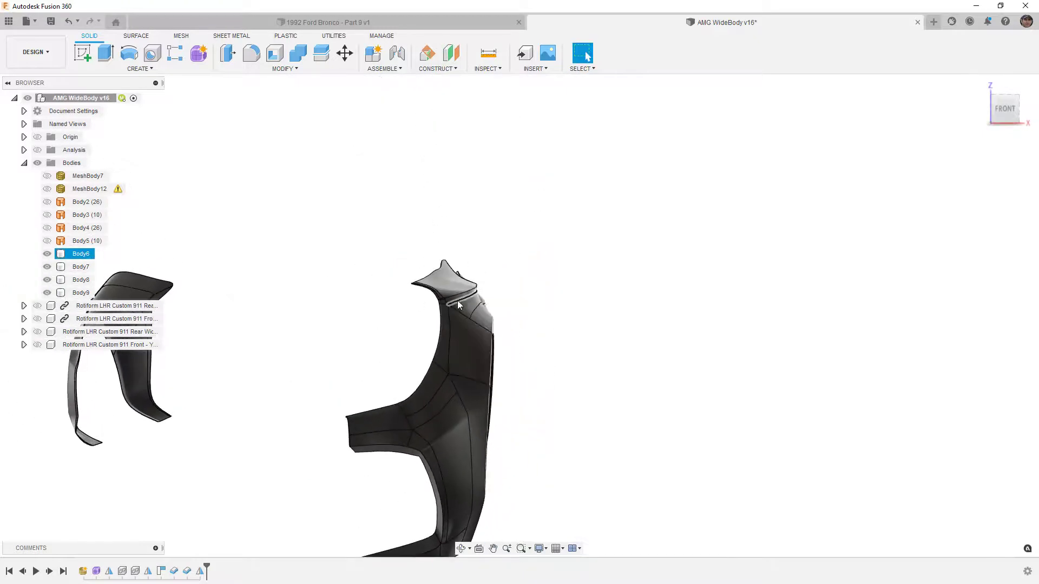
pyautogui.scroll(4, 457, 305)
pyautogui.keyDown('shift'); pyautogui.moveTo(508, 300); pyautogui.dragTo(502, 304, button='middle'); pyautogui.keyUp('shift')
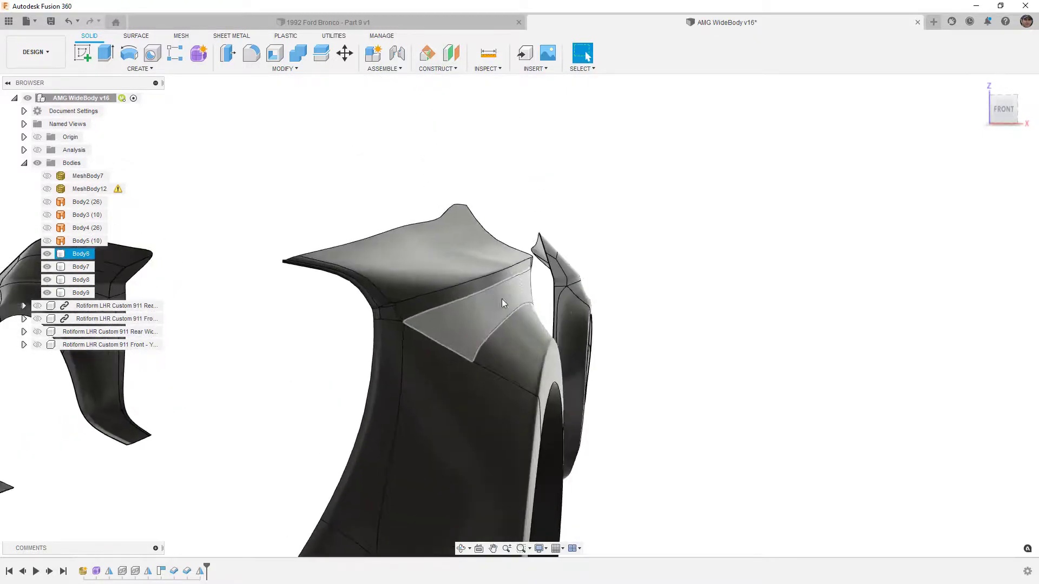
pyautogui.scroll(-4, 575, 289)
pyautogui.moveTo(575, 289)
pyautogui.keyDown('shift'); pyautogui.mouseDown(button='middle')
pyautogui.moveTo(549, 297)
pyautogui.moveTo(571, 271)
pyautogui.mouseUp(button='middle'); pyautogui.keyUp('shift')
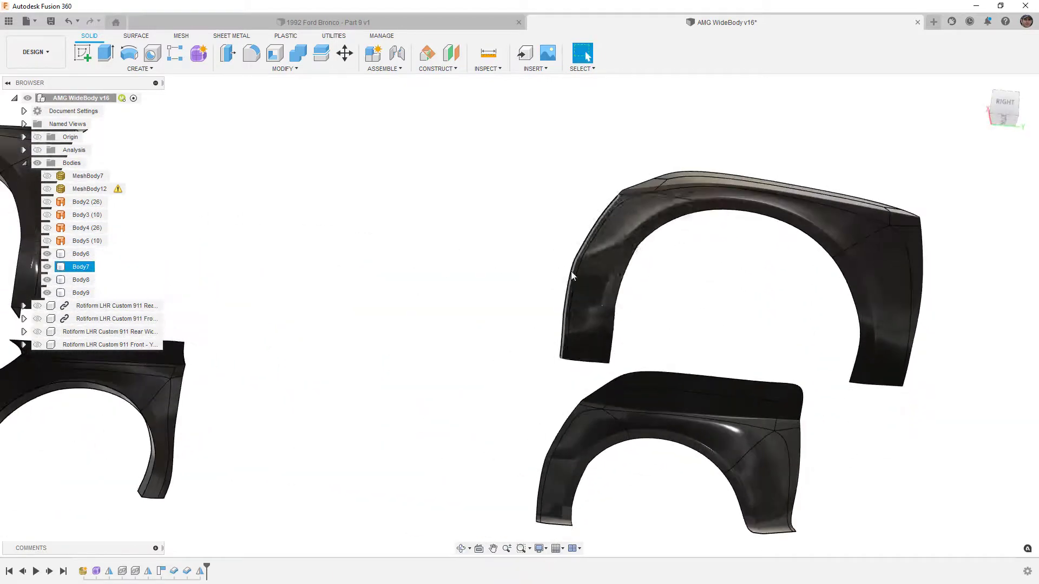
pyautogui.keyDown('shift'); pyautogui.moveTo(588, 315); pyautogui.dragTo(624, 348, button='middle'); pyautogui.keyUp('shift')
pyautogui.scroll(-4, 624, 358)
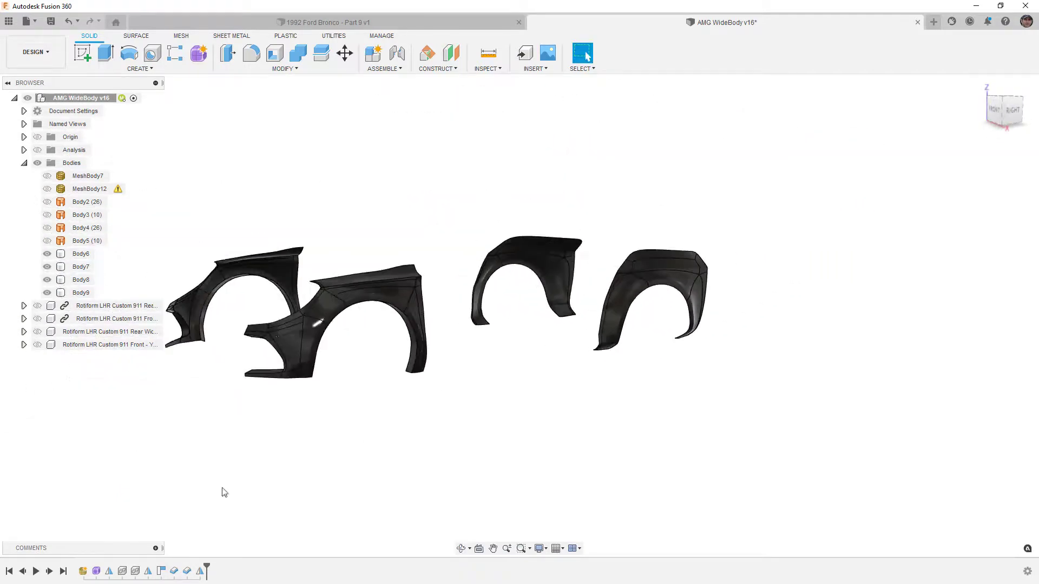
# Step: Hide the solid fender bodies Body6, Body7, Body8 and Body9
pyautogui.rightClick(97, 571)
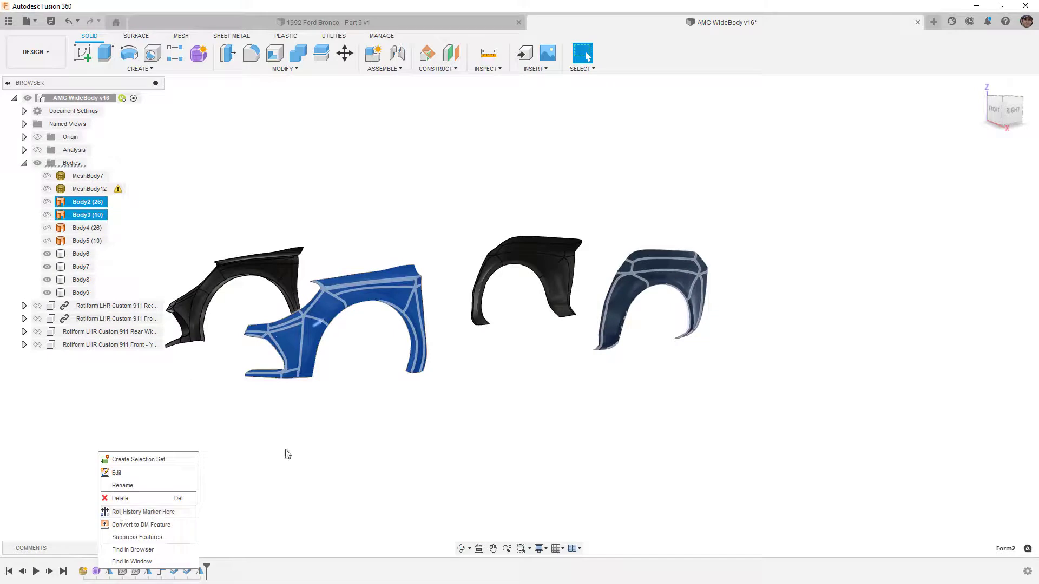
pyautogui.click(322, 437)
pyautogui.click(47, 254)
pyautogui.click(47, 267)
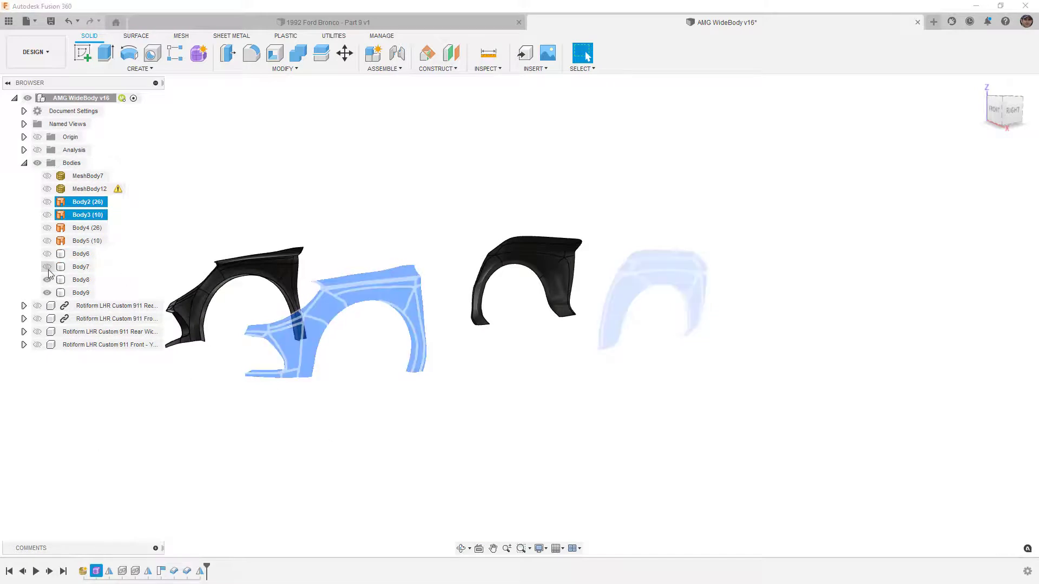
pyautogui.click(47, 280)
pyautogui.click(47, 293)
pyautogui.click(228, 271)
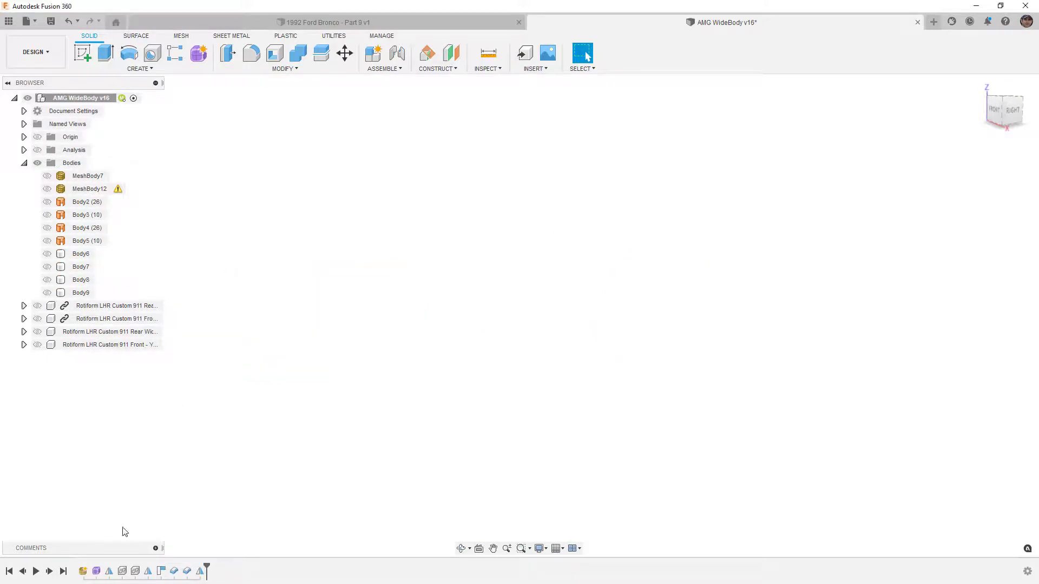
# Step: Open the Form2 feature for editing and view the fender forms from the right side
pyautogui.rightClick(96, 570)
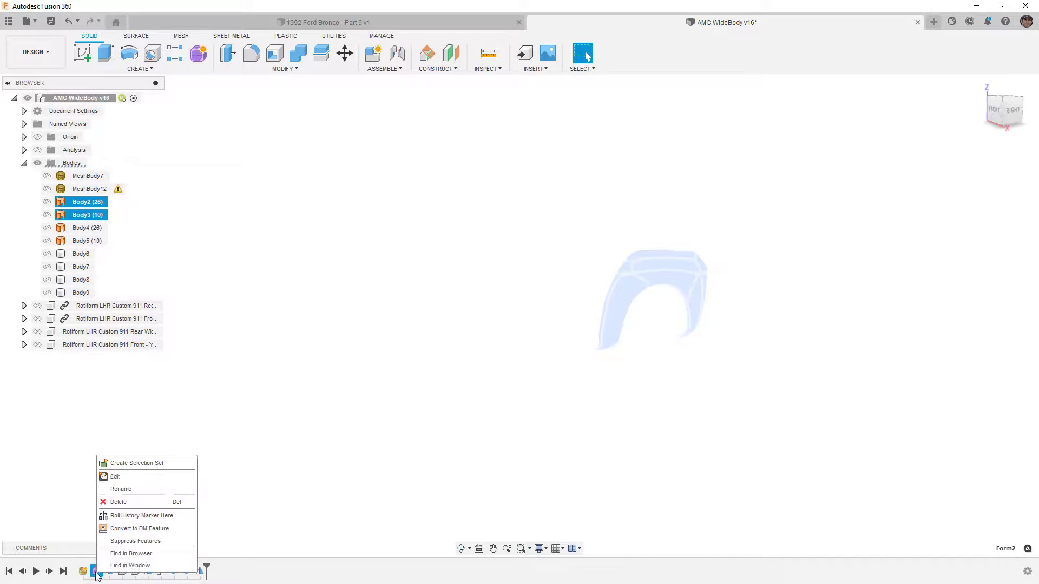
pyautogui.click(122, 478)
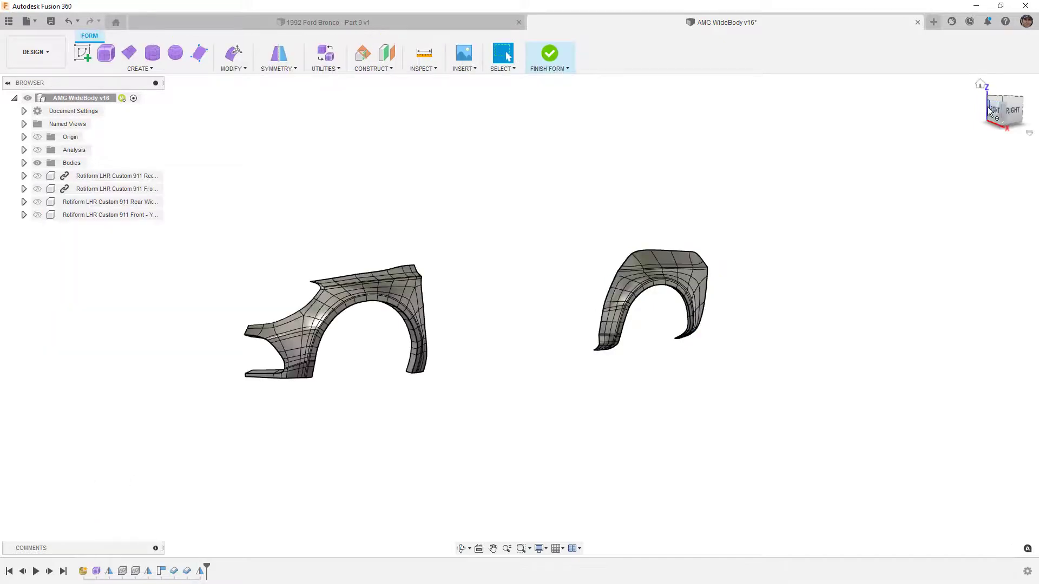
pyautogui.click(1011, 111)
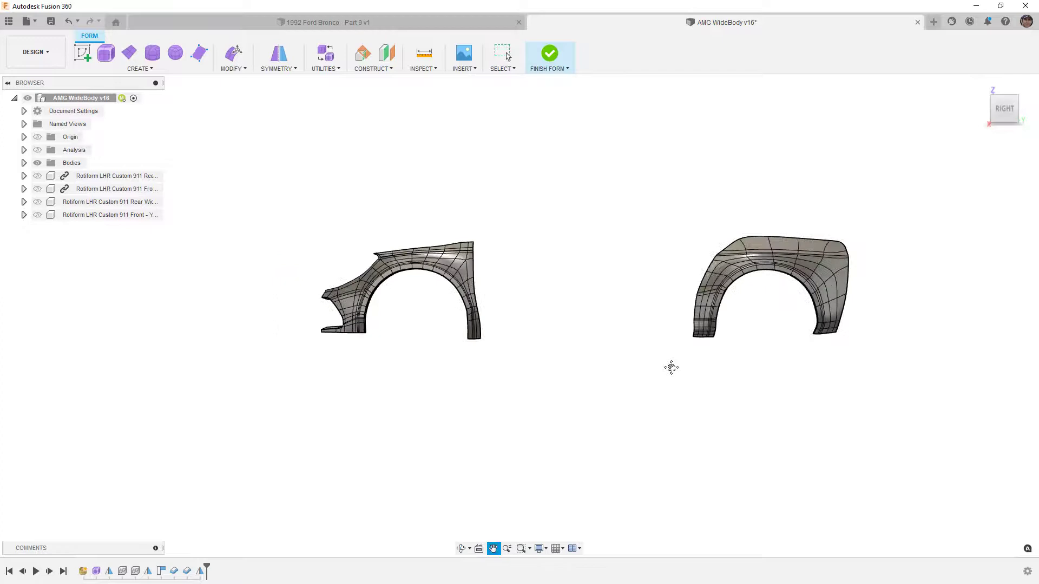
# Step: Hide the rear fender form Body3 so that only the front fender form is shown
pyautogui.click(24, 162)
pyautogui.click(47, 215)
pyautogui.click(47, 215)
pyautogui.click(47, 189)
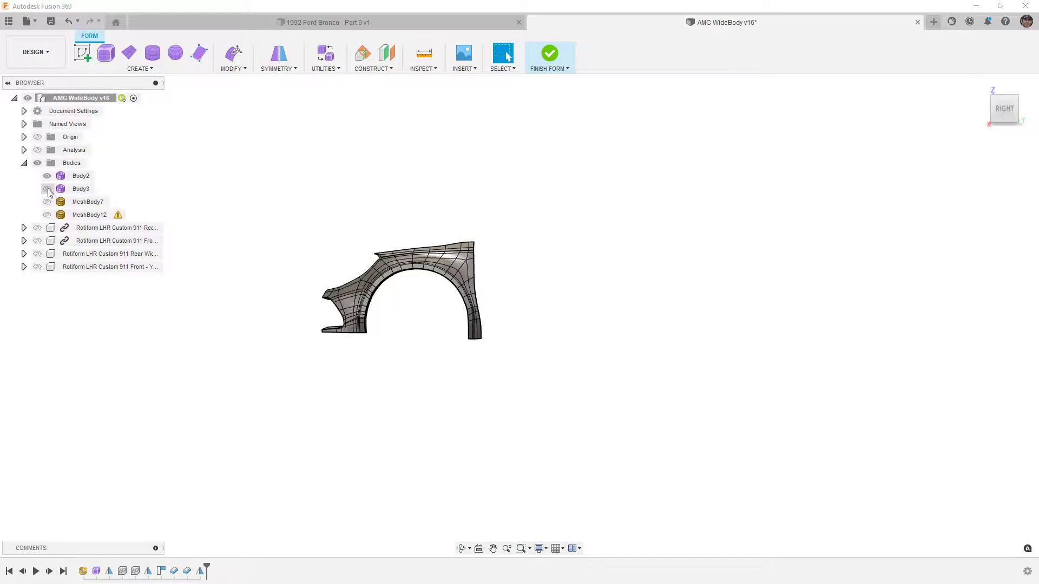
pyautogui.scroll(3, 399, 306)
pyautogui.scroll(5, 399, 306)
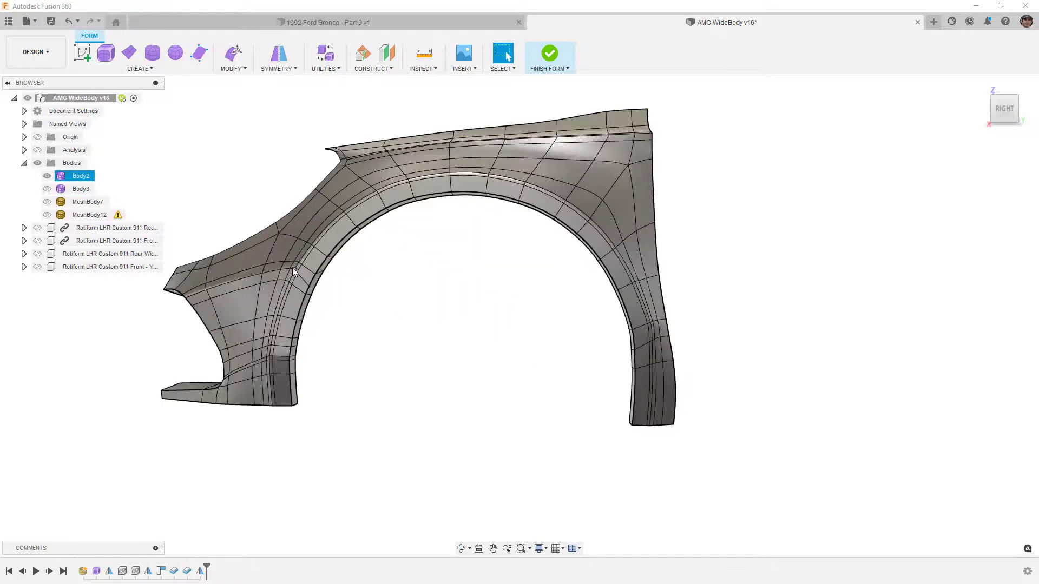
# Step: Switch the front fender form to box display and select the edge loop running just outside the wheel arch
pyautogui.hotkey('ctrl', '1')
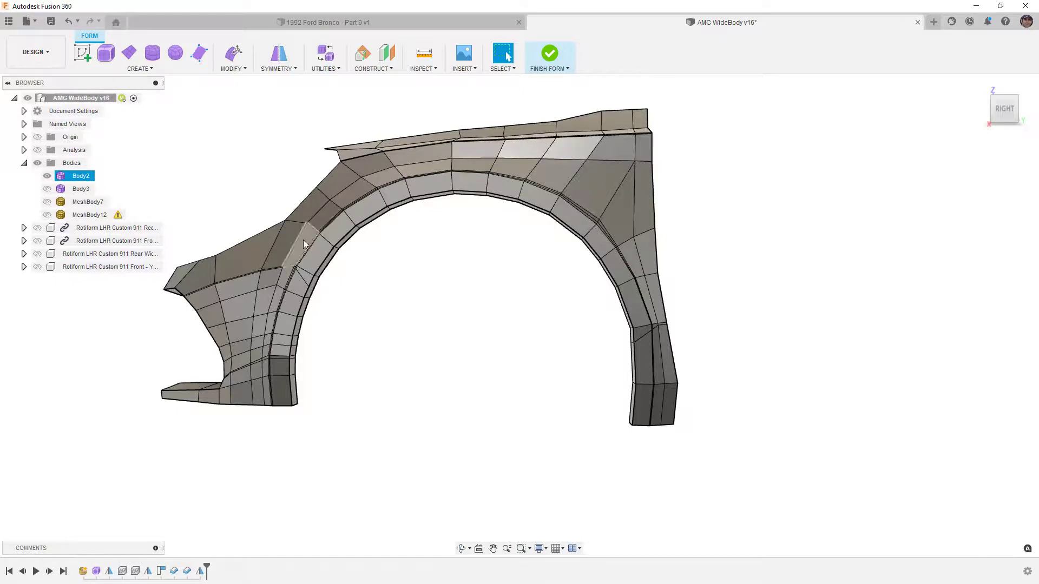
pyautogui.doubleClick(265, 401)
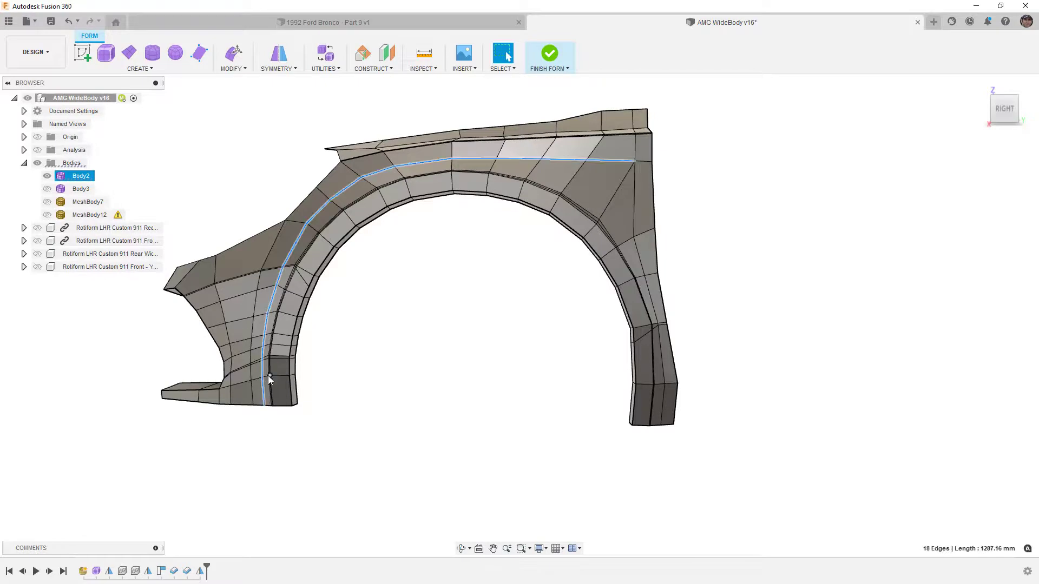
pyautogui.keyDown('shift'); pyautogui.moveTo(280, 356); pyautogui.dragTo(409, 266, button='middle'); pyautogui.keyUp('shift')
pyautogui.keyDown('shift'); pyautogui.moveTo(334, 351); pyautogui.dragTo(269, 335, button='middle'); pyautogui.keyUp('shift')
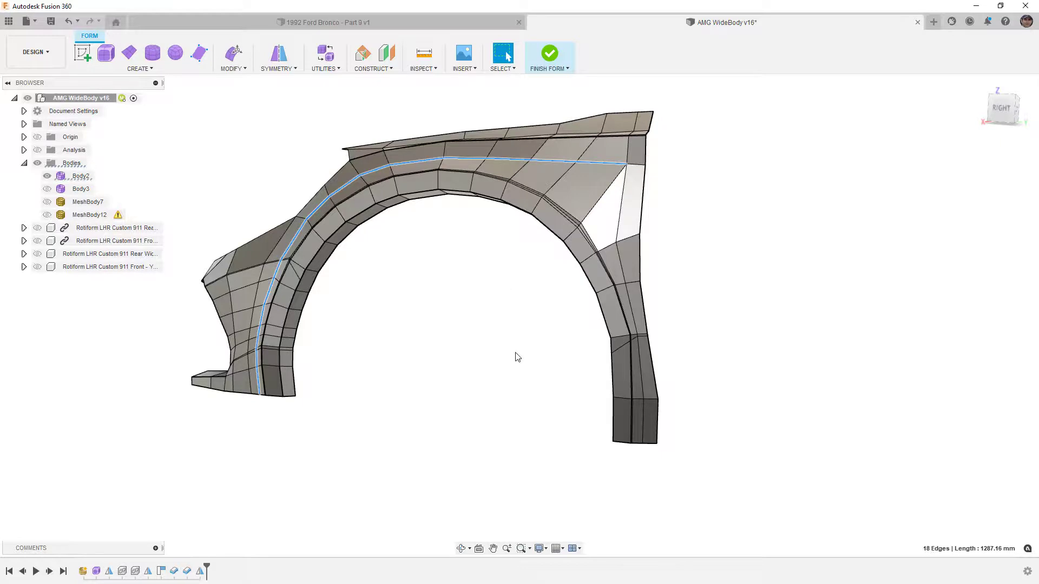
pyautogui.keyDown('shift'); pyautogui.moveTo(447, 367); pyautogui.dragTo(478, 359, button='middle'); pyautogui.keyUp('shift')
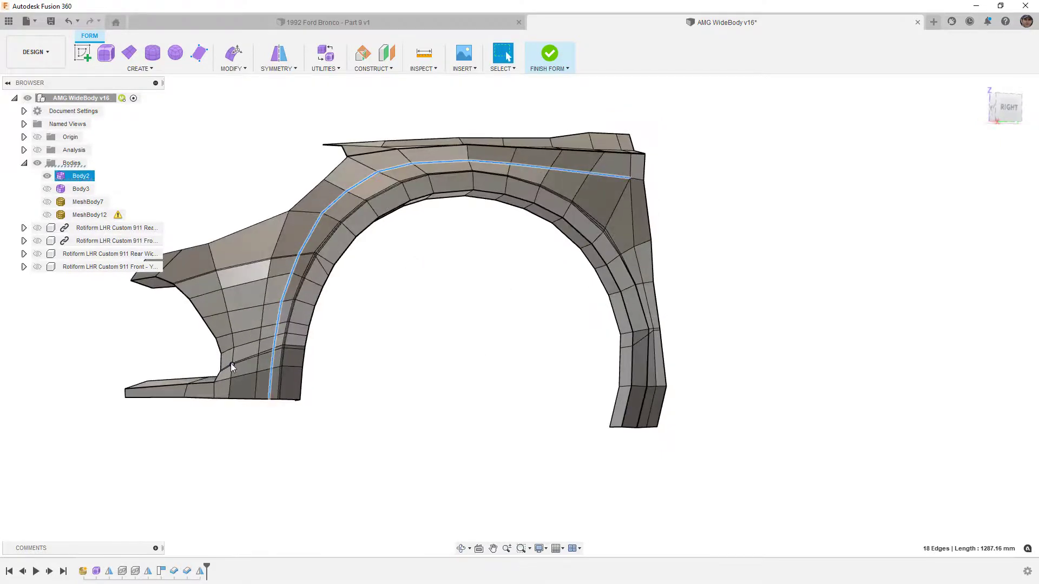
# Step: Inspect the closely spaced edge loops at the fender's lower front corner and along its upper bumper crease
pyautogui.scroll(5, 228, 364)
pyautogui.scroll(3, 222, 366)
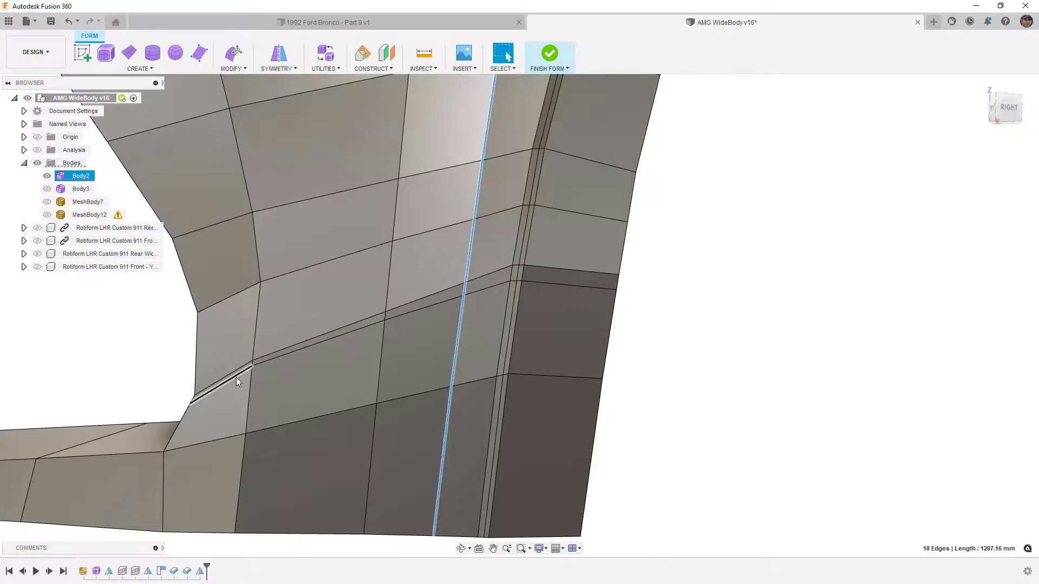
pyautogui.click(543, 283)
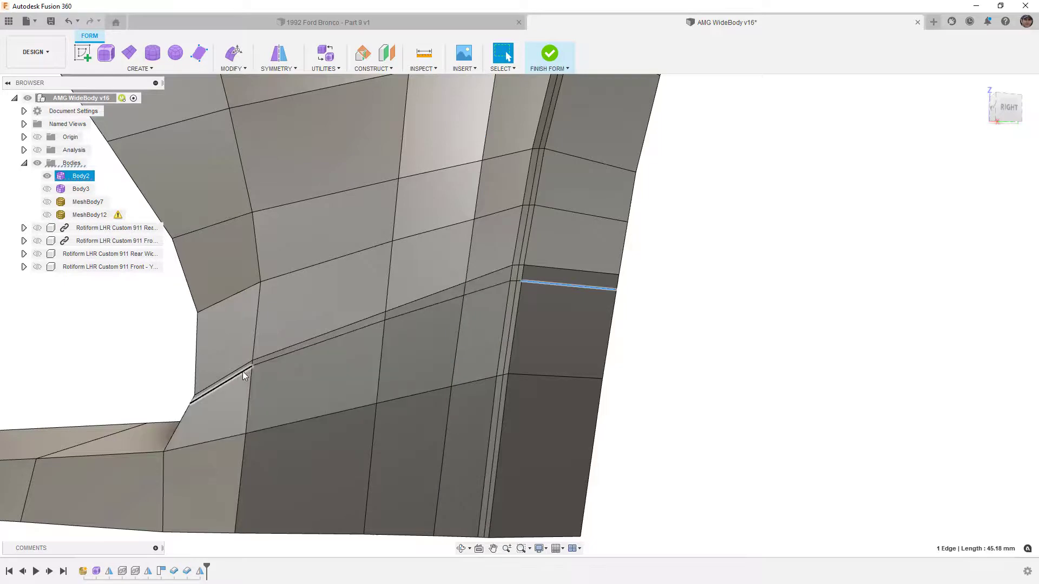
pyautogui.scroll(-2, 253, 383)
pyautogui.moveTo(258, 297); pyautogui.dragTo(320, 348, button='middle')
pyautogui.scroll(-1, 321, 348)
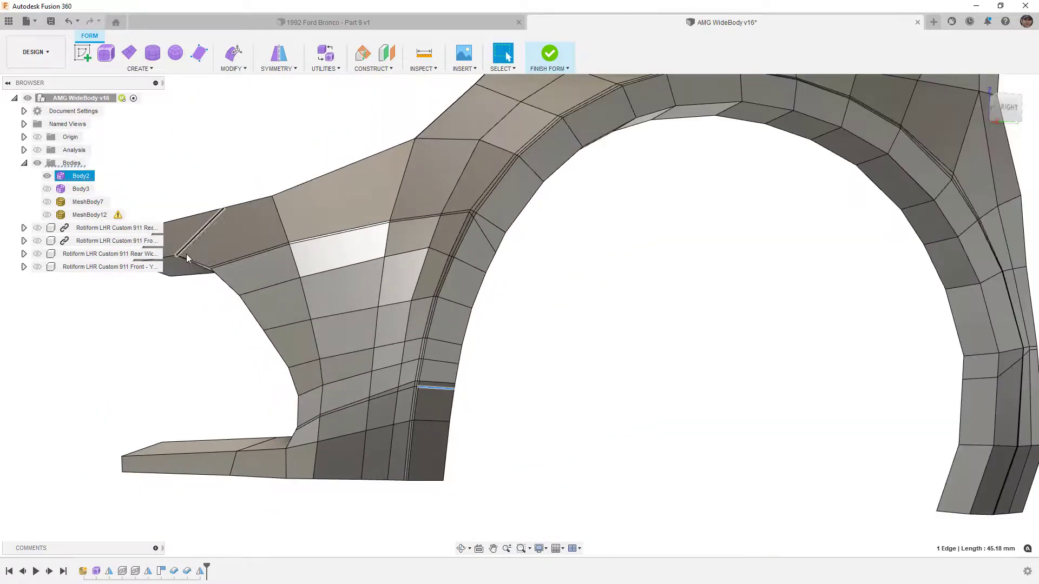
pyautogui.scroll(7, 196, 263)
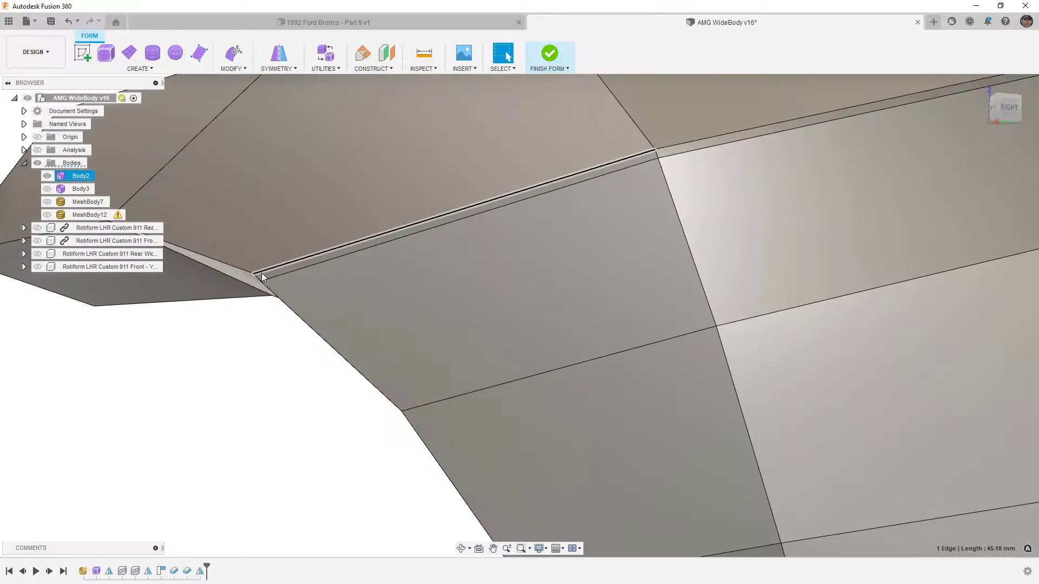
pyautogui.scroll(-3, 261, 273)
pyautogui.scroll(-4, 449, 261)
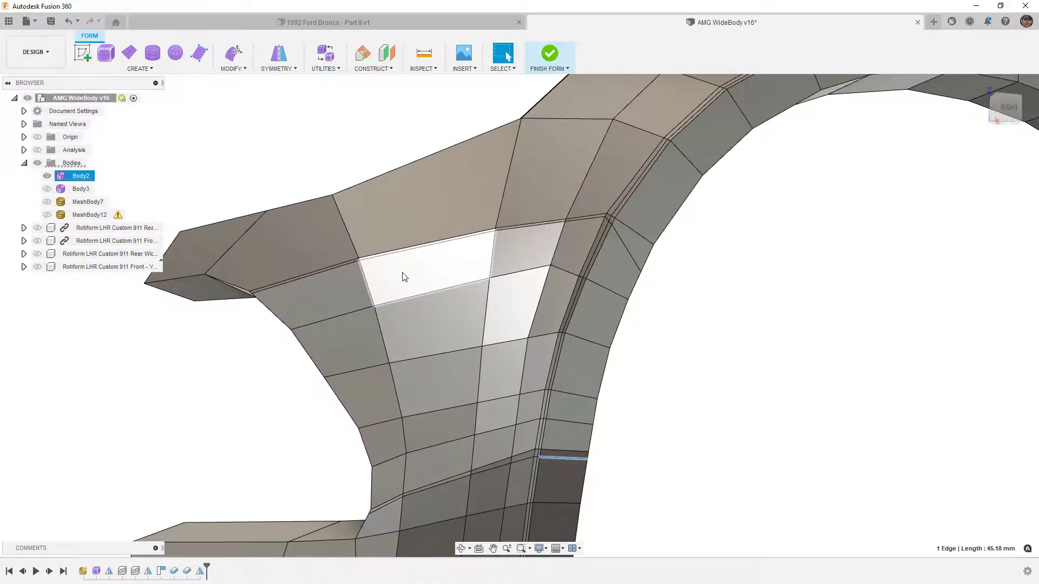
pyautogui.scroll(-2, 403, 277)
# Step: Show the car mesh MeshBody12 and compare it with the front fender form by toggling Body2's visibility
pyautogui.click(47, 214)
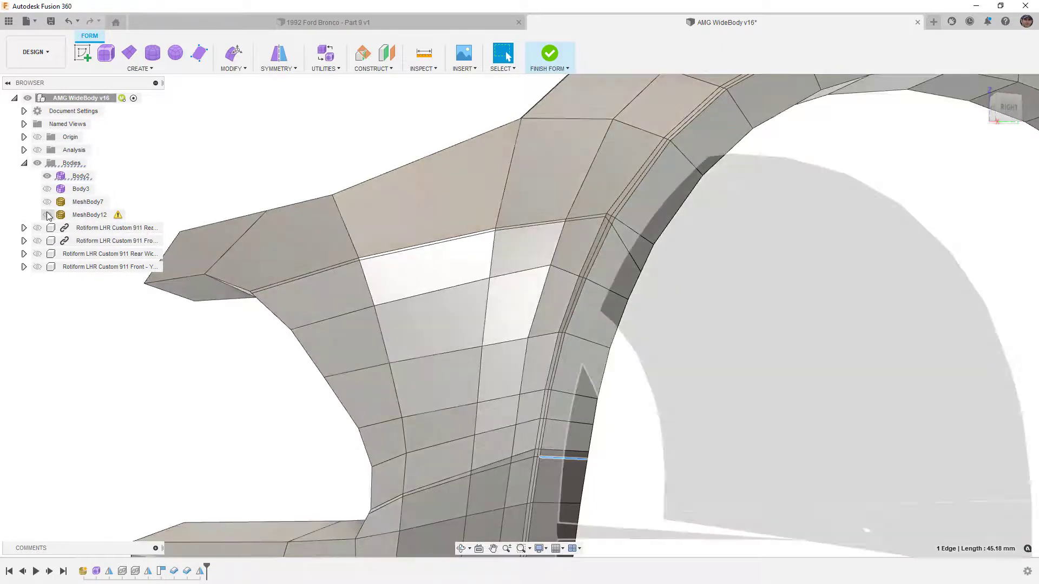
pyautogui.scroll(-3, 251, 256)
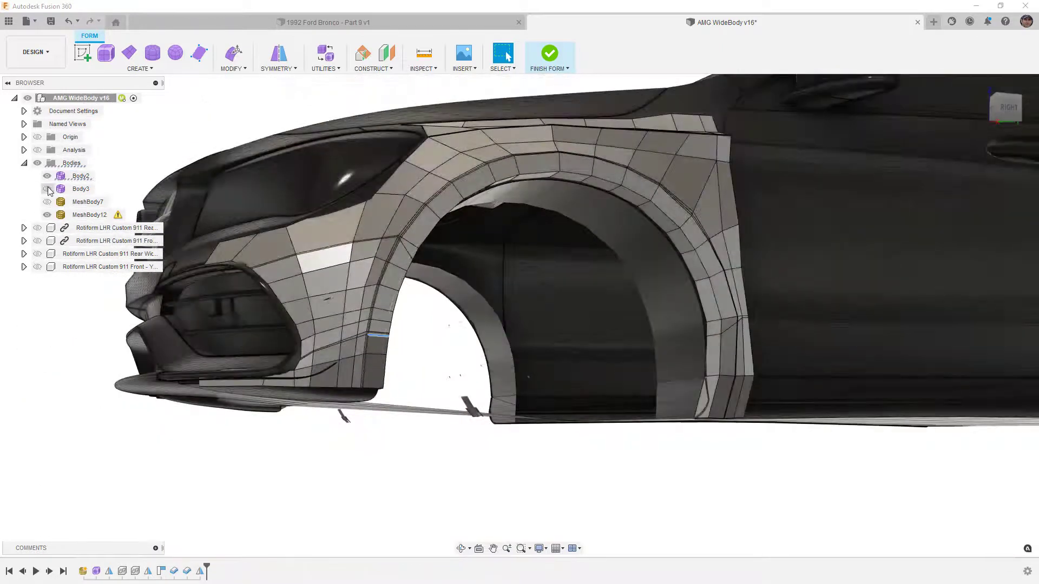
pyautogui.click(47, 176)
pyautogui.keyDown('shift'); pyautogui.moveTo(312, 338); pyautogui.dragTo(336, 361, button='middle'); pyautogui.keyUp('shift')
pyautogui.keyDown('shift'); pyautogui.moveTo(279, 307); pyautogui.dragTo(261, 268, button='middle'); pyautogui.keyUp('shift')
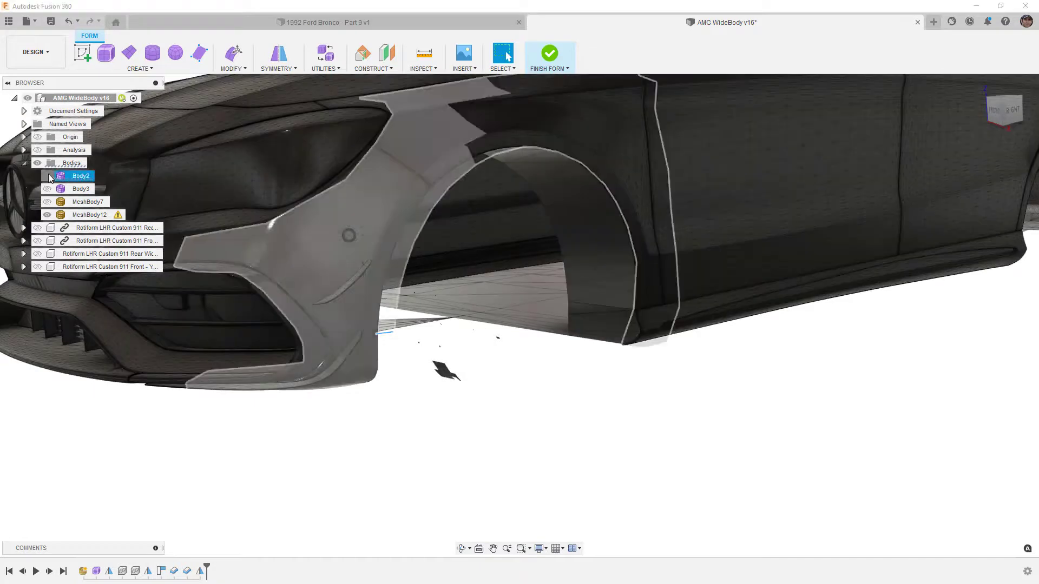
pyautogui.click(48, 176)
pyautogui.keyDown('shift'); pyautogui.moveTo(303, 288); pyautogui.dragTo(251, 286, button='middle'); pyautogui.keyUp('shift')
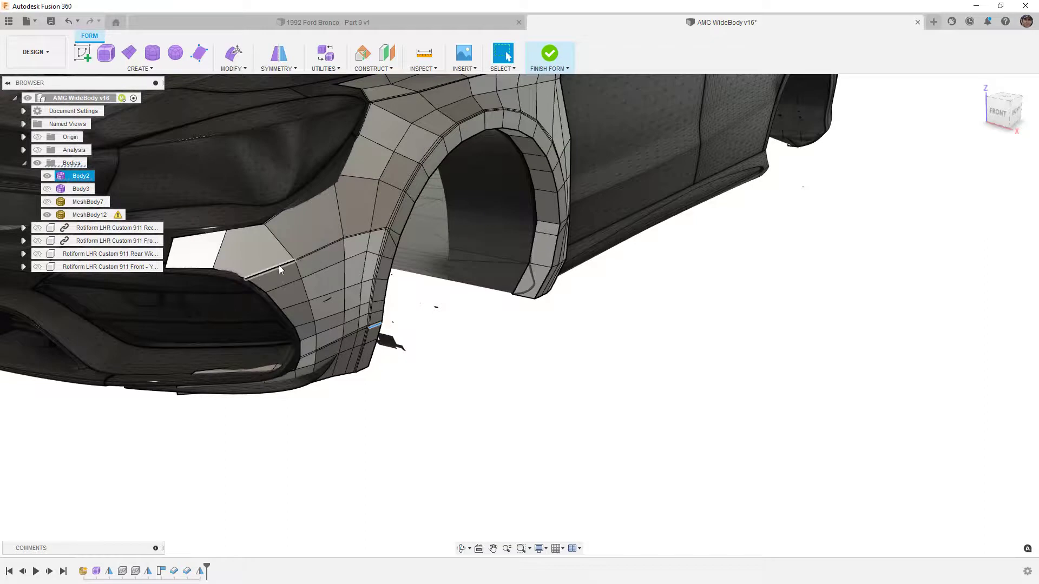
pyautogui.scroll(-2, 299, 258)
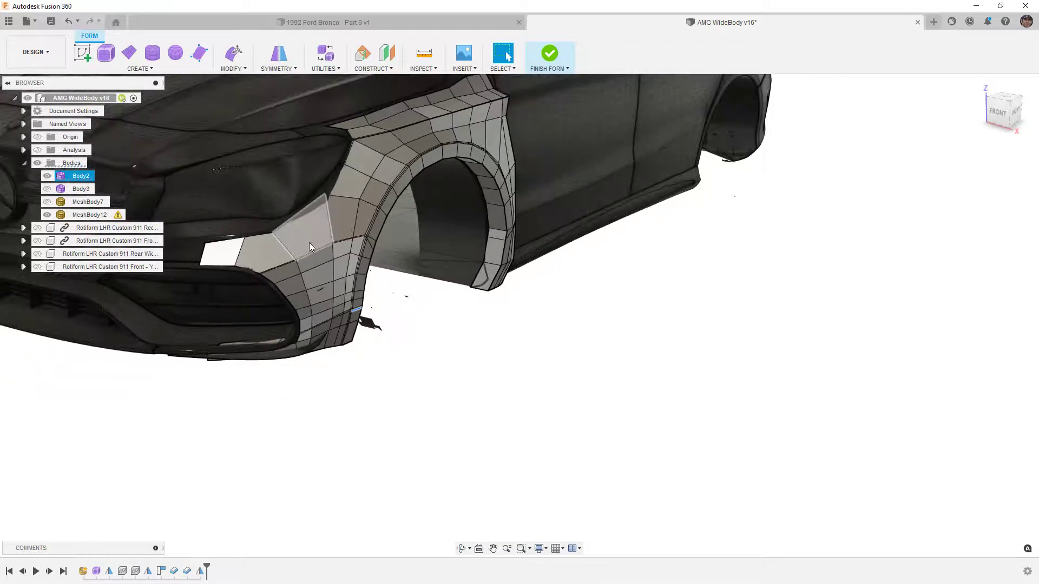
# Step: Examine the front fender form's box-display crease edges beside the headlight, with the car mesh shown around them
pyautogui.moveTo(310, 242); pyautogui.dragTo(316, 312, button='middle')
pyautogui.press('Escape')
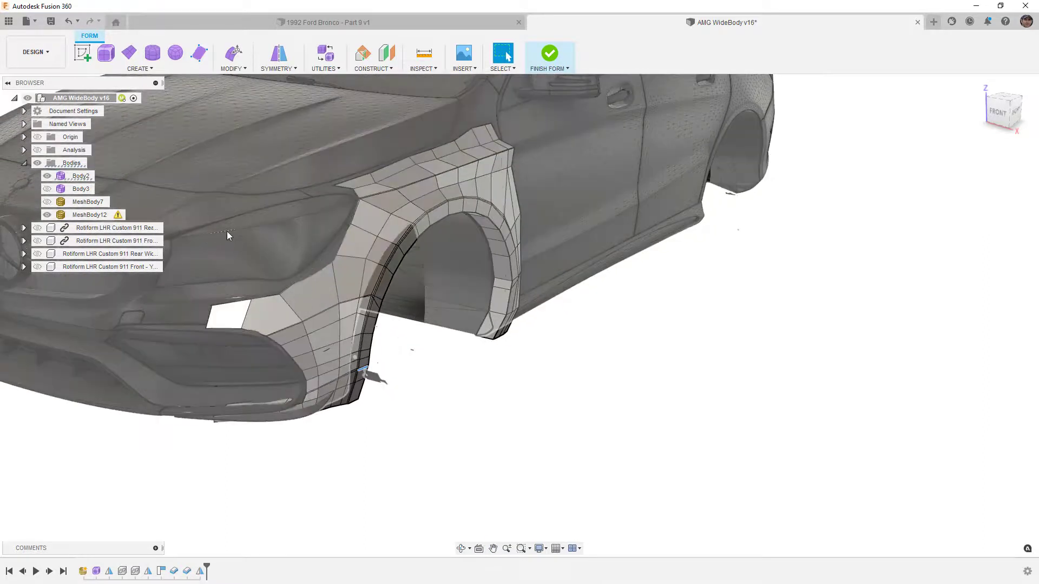
pyautogui.moveTo(277, 229); pyautogui.dragTo(415, 303, button='middle')
pyautogui.click(595, 508)
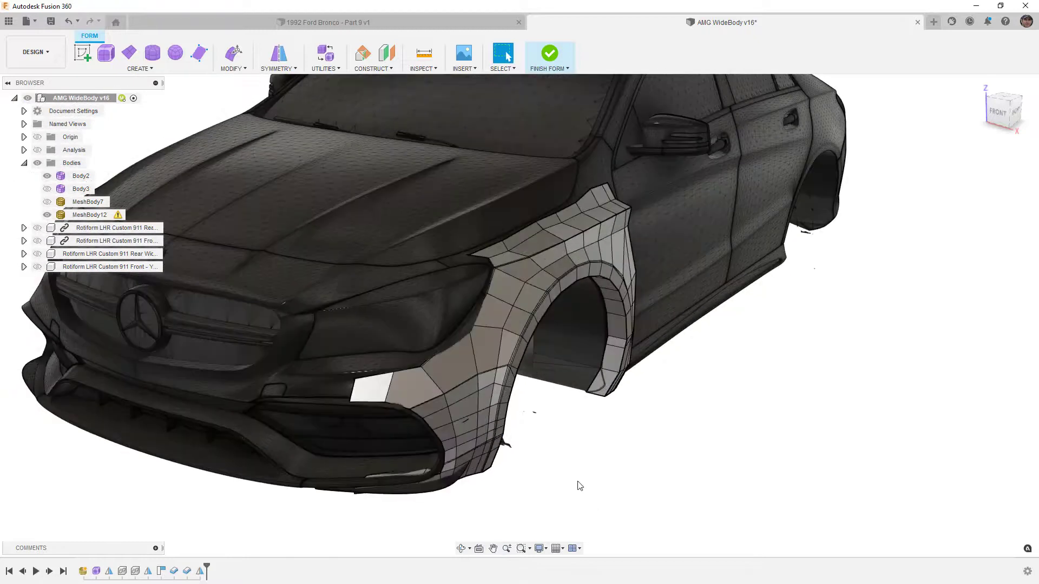
pyautogui.scroll(3, 578, 485)
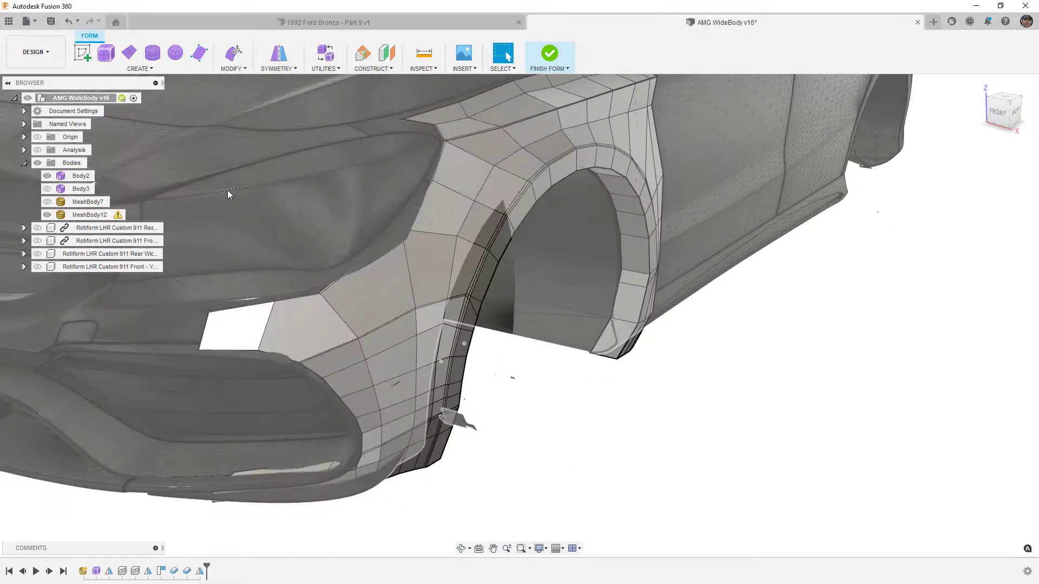
pyautogui.keyDown('shift'); pyautogui.moveTo(391, 153); pyautogui.dragTo(324, 378, button='middle'); pyautogui.keyUp('shift')
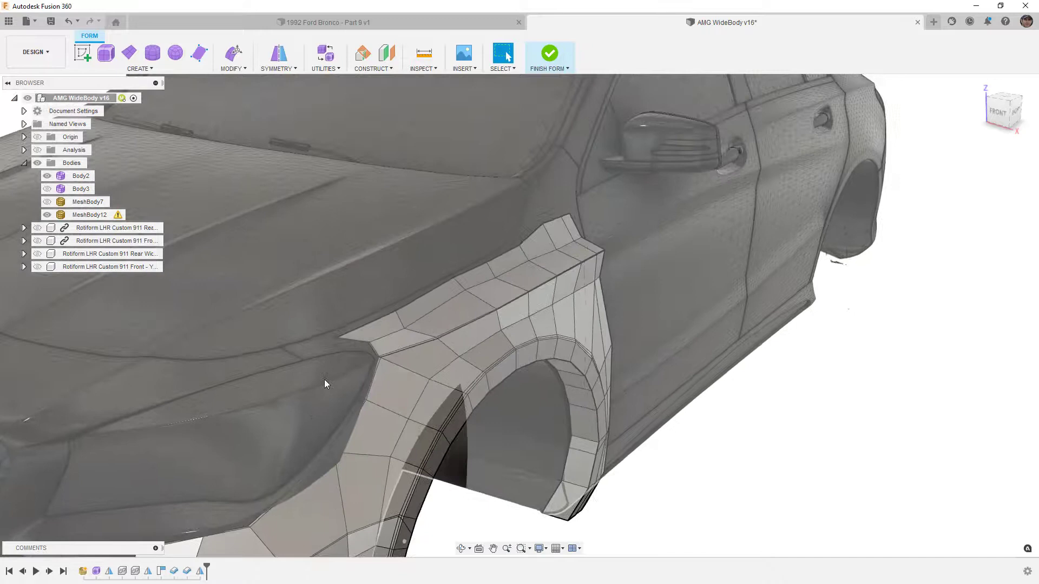
pyautogui.scroll(3, 339, 371)
pyautogui.scroll(5, 387, 355)
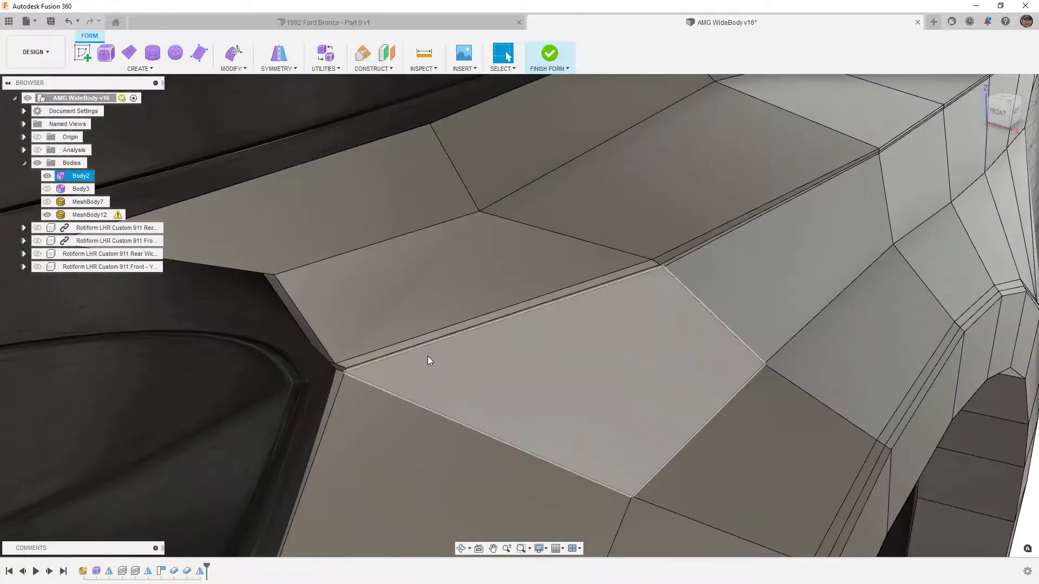
pyautogui.keyDown('shift'); pyautogui.moveTo(531, 332); pyautogui.dragTo(559, 321, button='middle'); pyautogui.keyUp('shift')
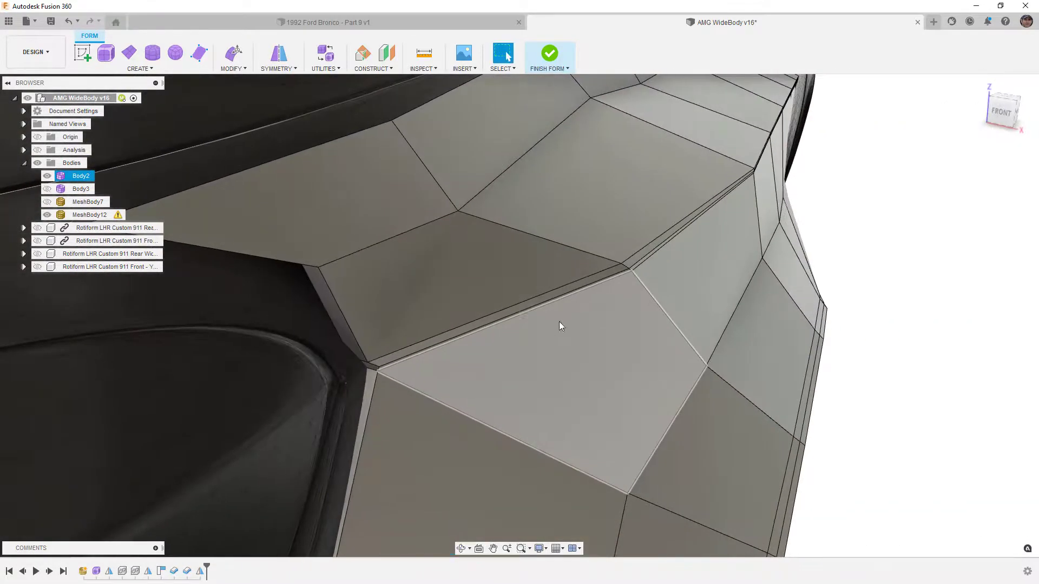
# Step: Switch the front fender form to smooth display, hide its edges and inspect the crease fading out beside the headlight
pyautogui.click(667, 260)
pyautogui.hotkey('alt', '3')
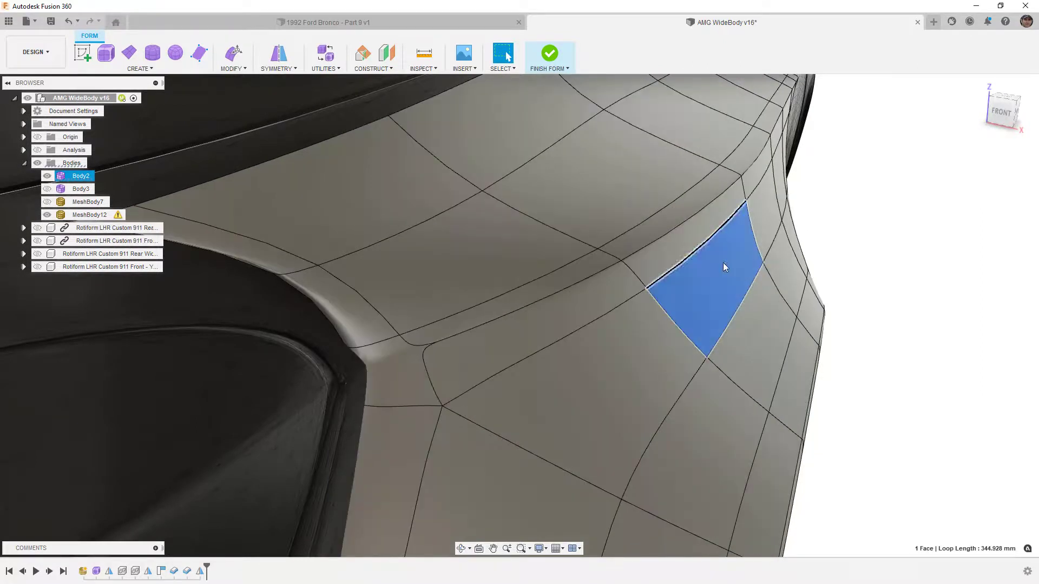
pyautogui.hotkey('ctrl', '4')
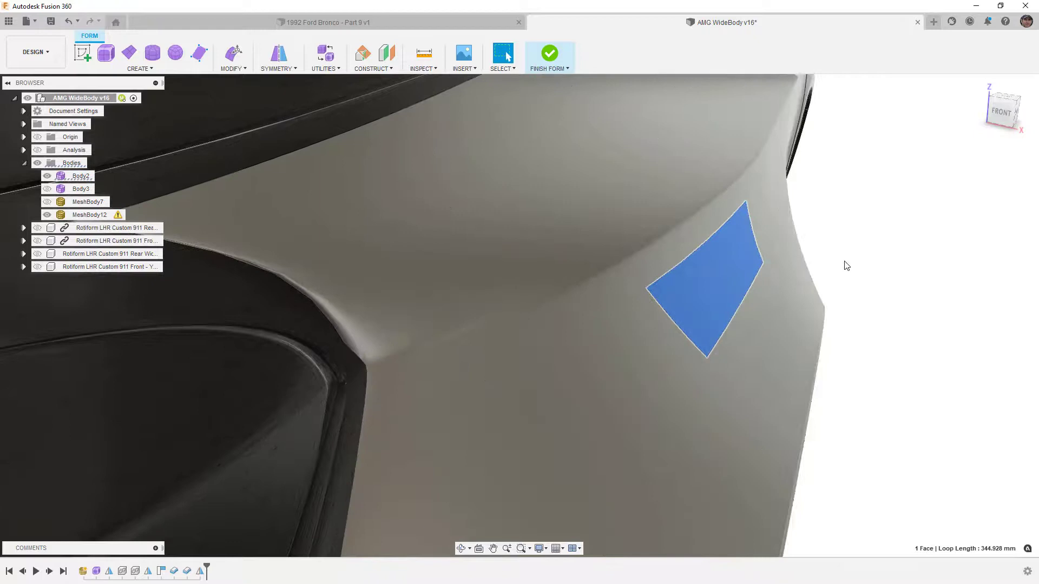
pyautogui.click(847, 264)
pyautogui.keyDown('shift'); pyautogui.moveTo(629, 356); pyautogui.dragTo(633, 348, button='middle'); pyautogui.keyUp('shift')
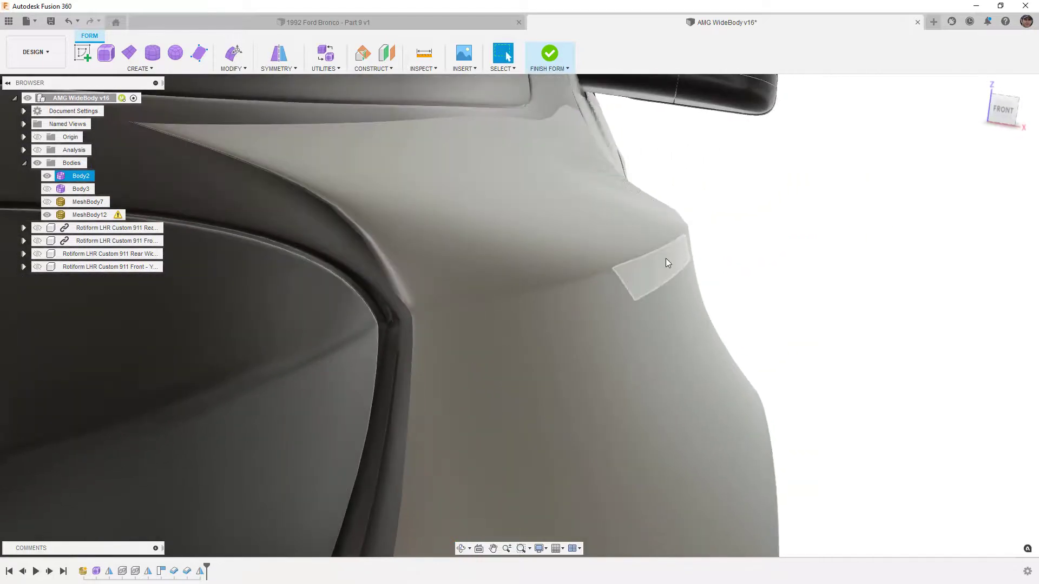
# Step: Show the form's edges again and select the crease's edge loop and the narrow face above it
pyautogui.hotkey('ctrl', '6')
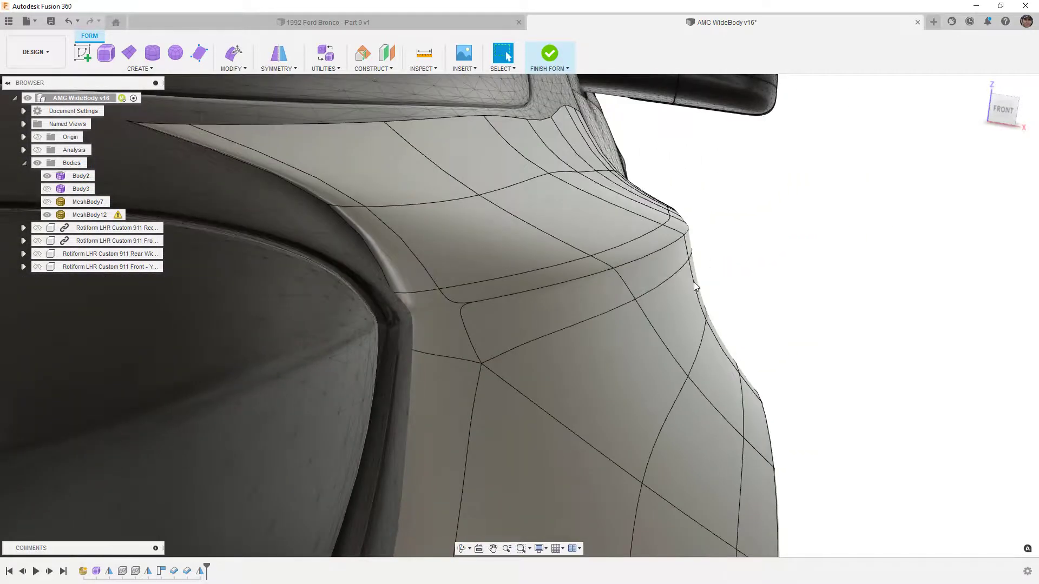
pyautogui.doubleClick(598, 273)
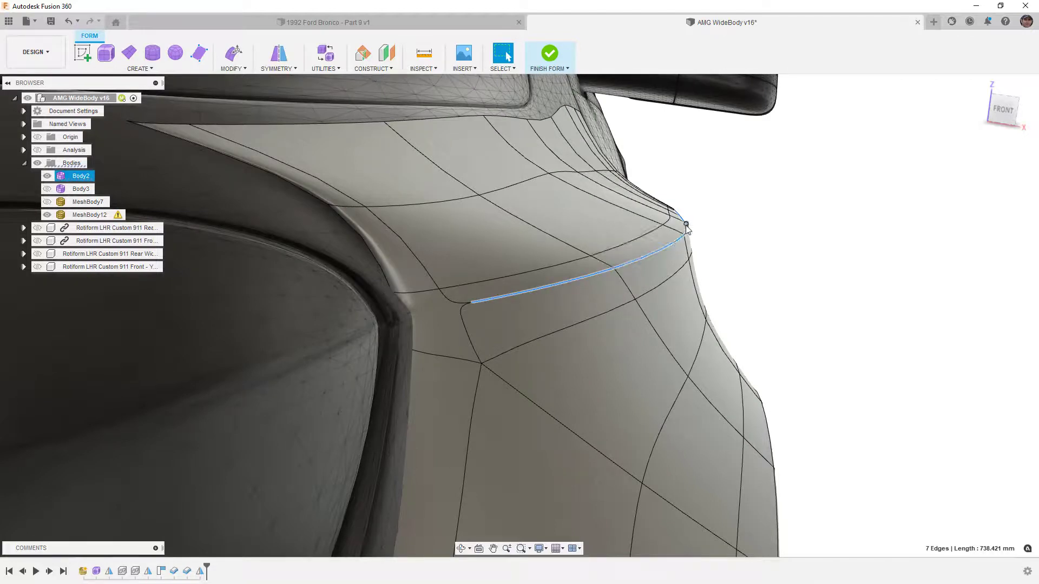
pyautogui.click(626, 302)
pyautogui.click(595, 271)
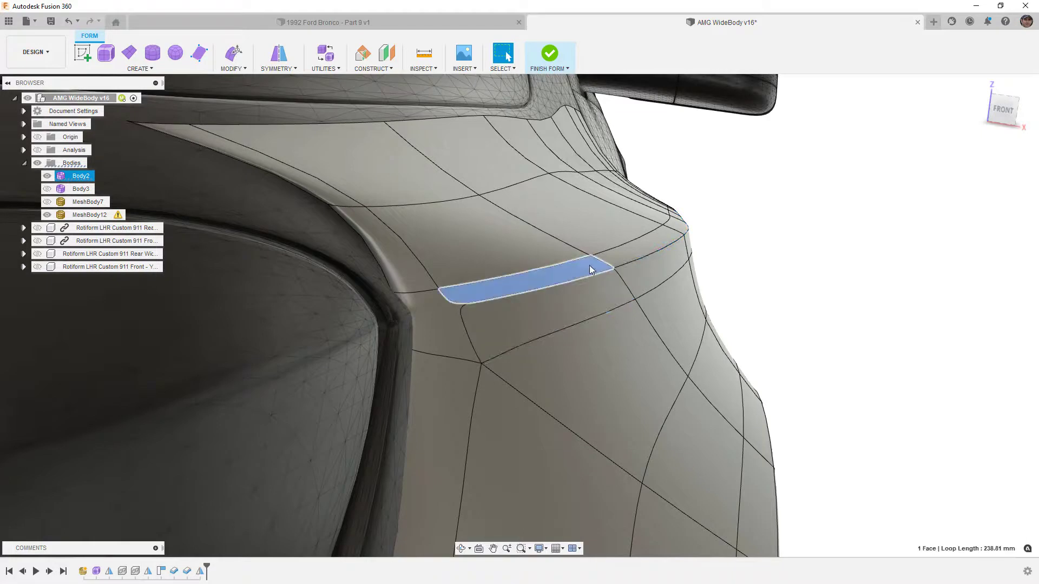
# Step: Compare the narrow crease faces at the headlight corner in box and smooth display, finishing in box display
pyautogui.hotkey('alt', '1')
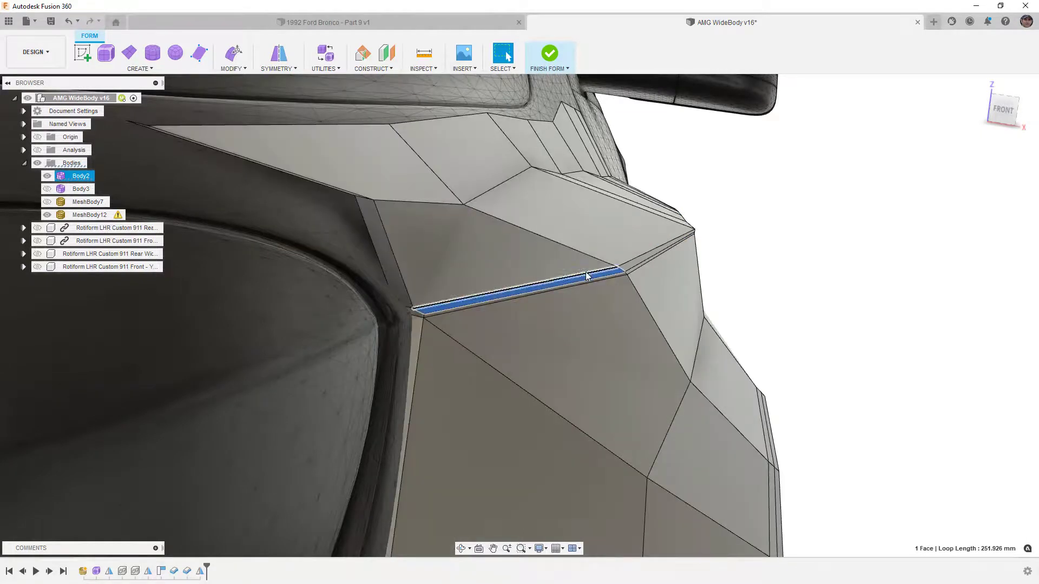
pyautogui.scroll(3, 475, 301)
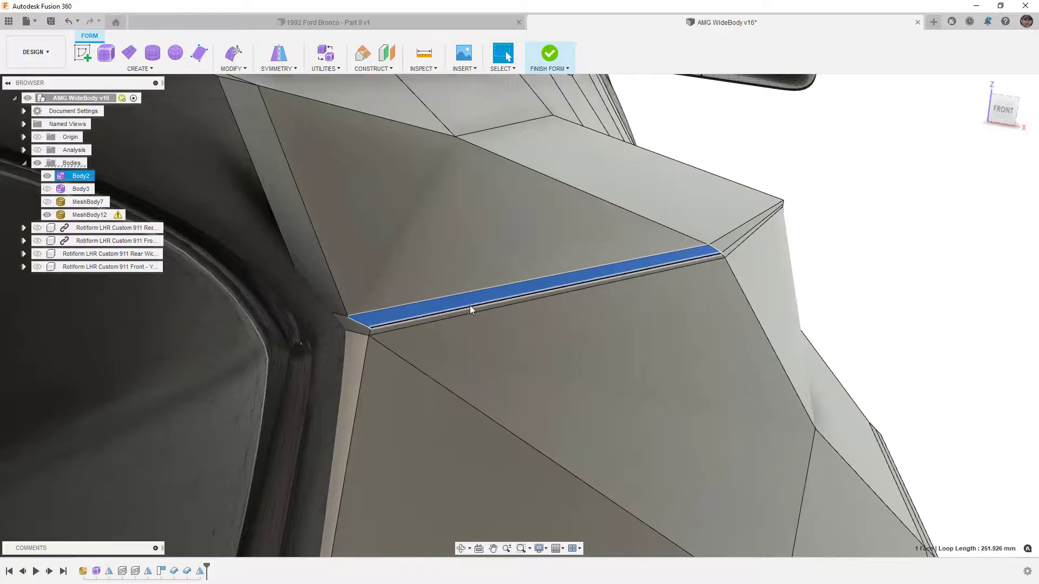
pyautogui.hotkey('alt', '3')
pyautogui.press('Escape')
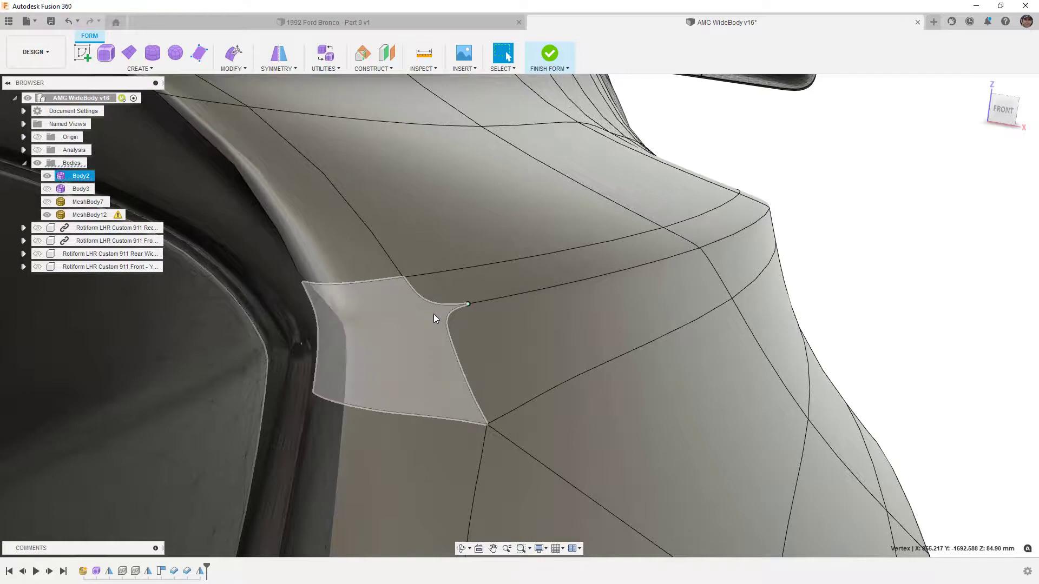
pyautogui.hotkey('alt', '1')
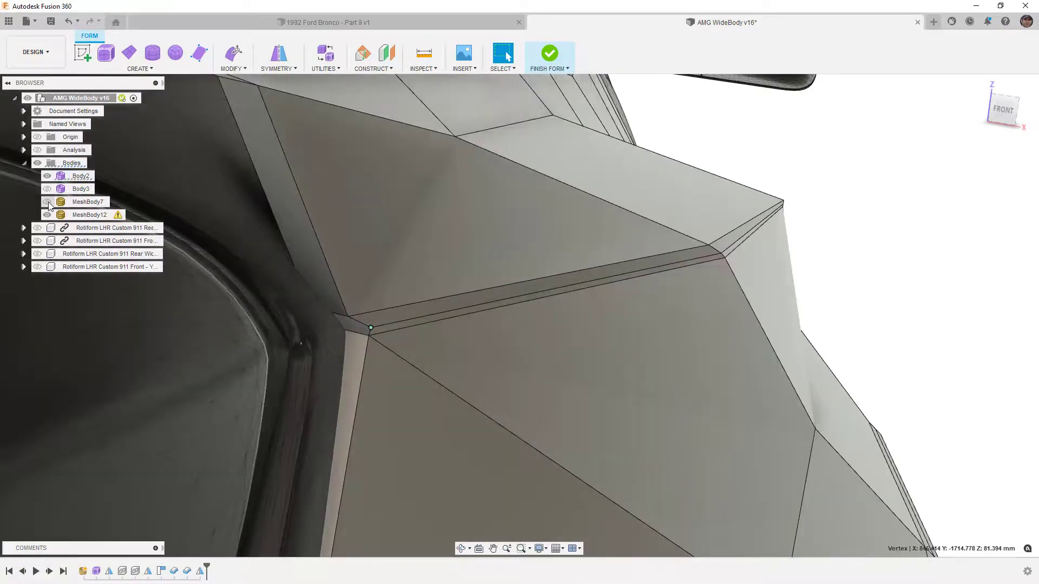
# Step: Hide MeshBody12 and examine the crease along the isolated fender form from the headlight corner to the door end
pyautogui.click(47, 214)
pyautogui.keyDown('shift'); pyautogui.moveTo(368, 343); pyautogui.dragTo(380, 337, button='middle'); pyautogui.keyUp('shift')
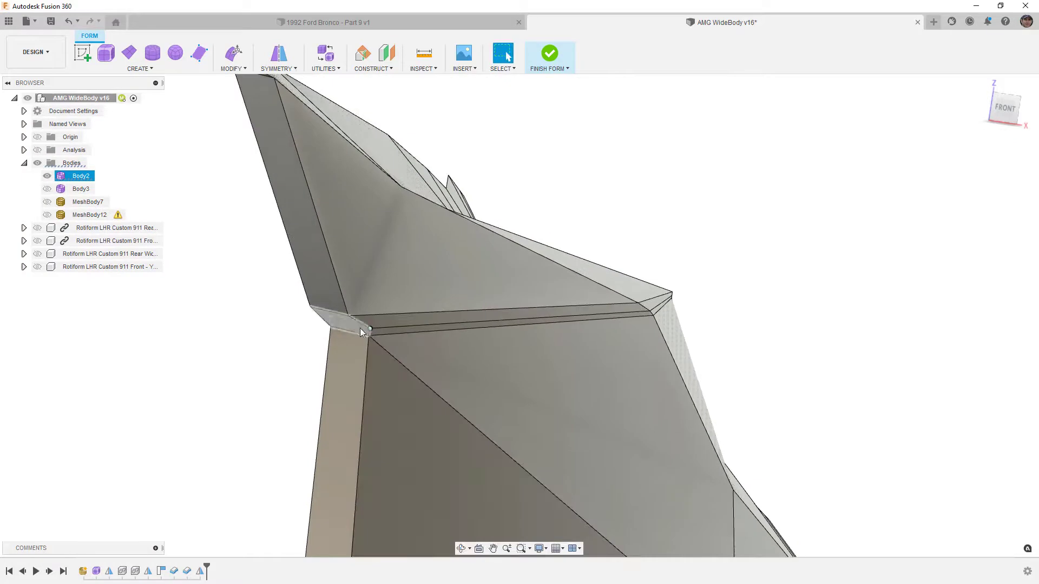
pyautogui.scroll(-5, 332, 326)
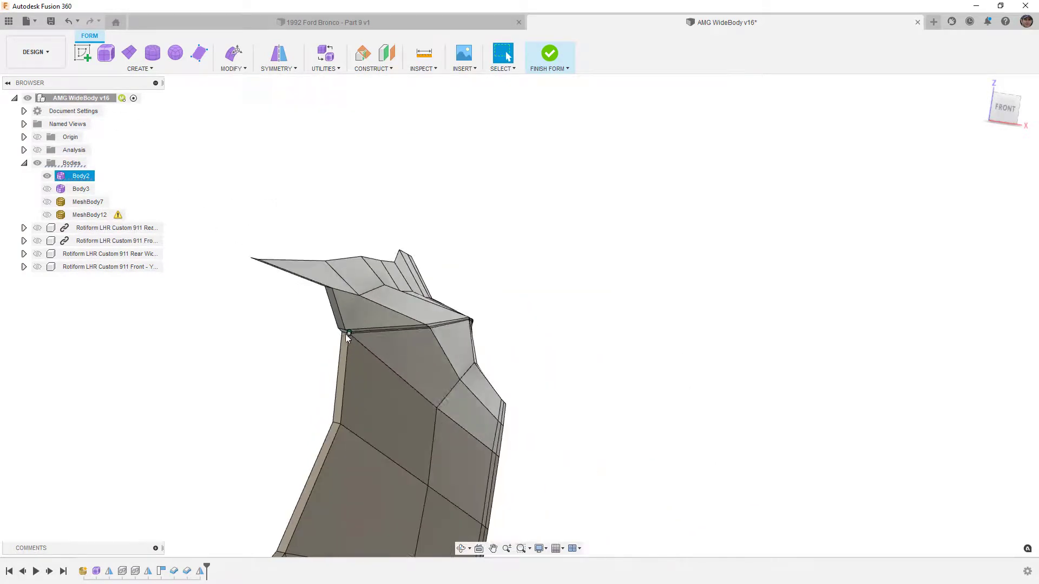
pyautogui.keyDown('shift'); pyautogui.moveTo(439, 344); pyautogui.dragTo(363, 346, button='middle'); pyautogui.keyUp('shift')
pyautogui.scroll(-3, 364, 349)
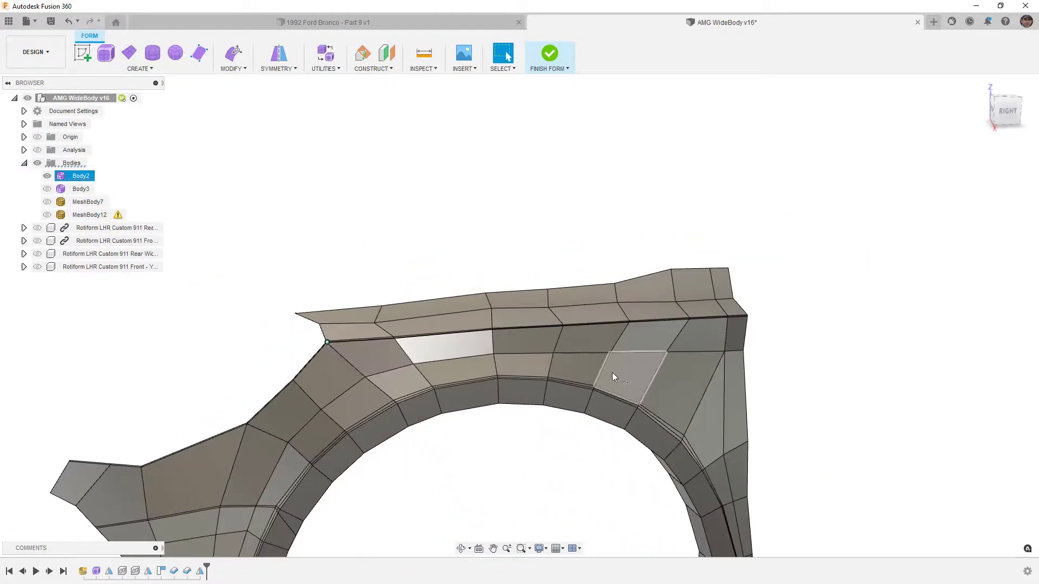
pyautogui.moveTo(612, 372); pyautogui.dragTo(507, 333, button='middle')
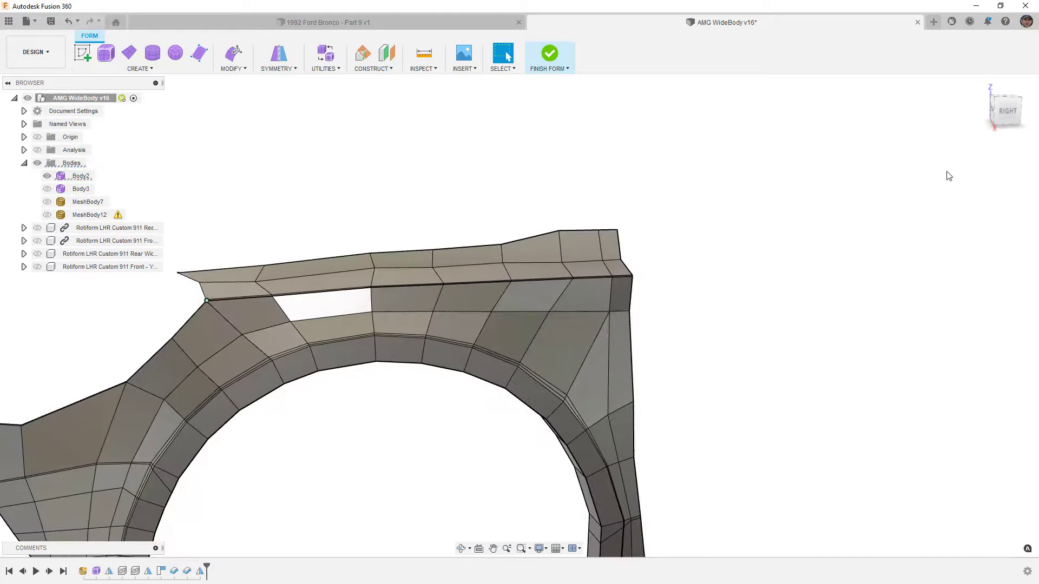
# Step: Orient the fender form to the right view and select the edge loop running down its rear side
pyautogui.click(1005, 116)
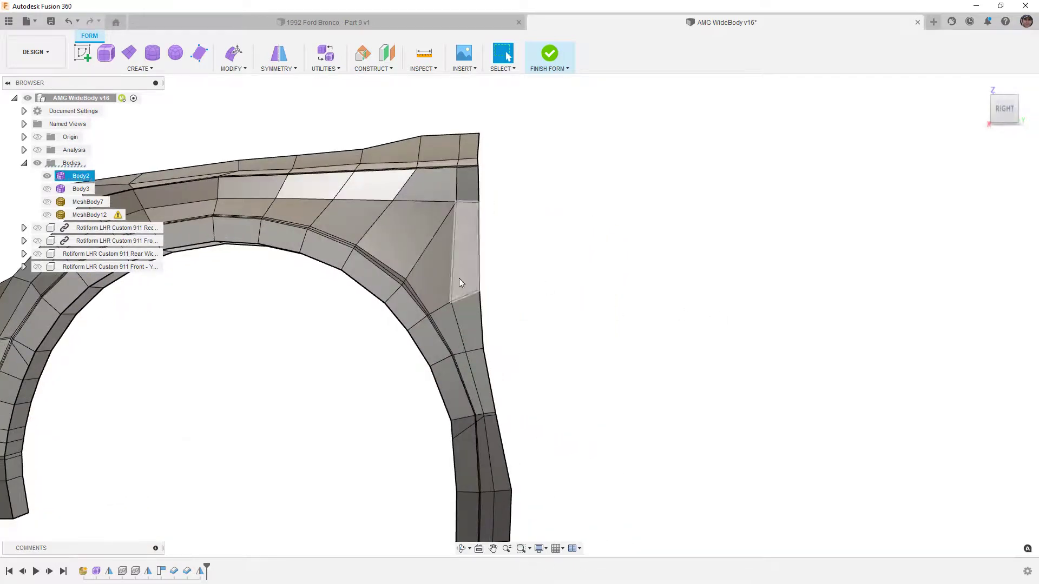
pyautogui.click(456, 203)
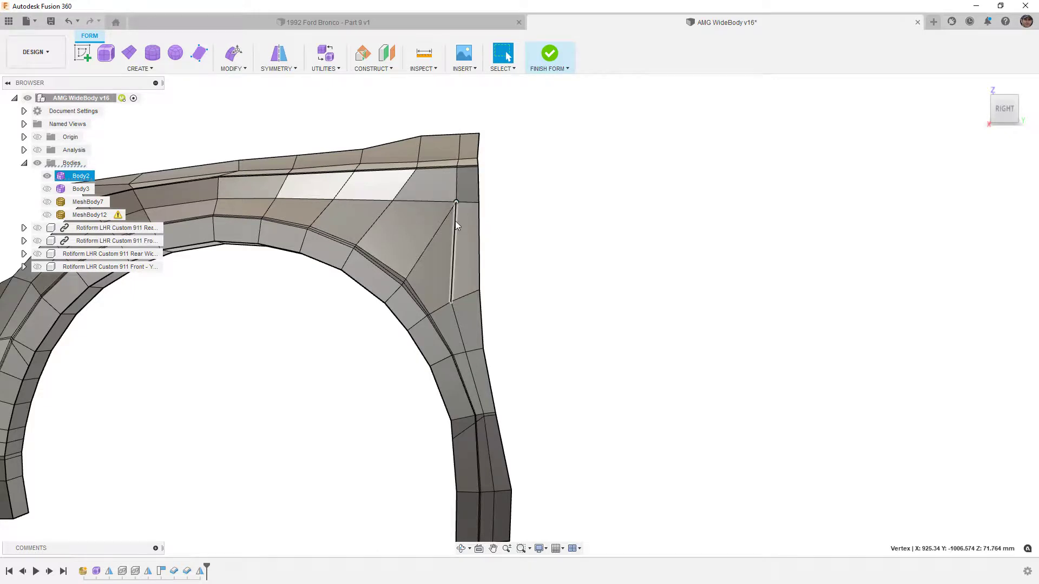
pyautogui.doubleClick(457, 226)
pyautogui.scroll(-2, 463, 245)
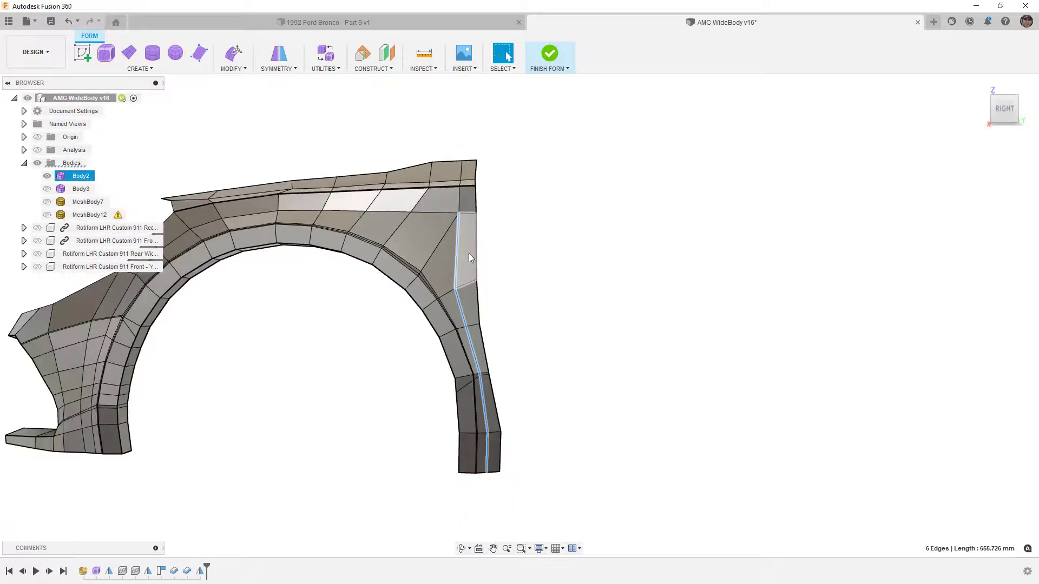
# Step: Switch the fender to smooth shaded display without edges and inspect the surface transition behind the wheel arch
pyautogui.keyDown('shift'); pyautogui.moveTo(454, 319); pyautogui.dragTo(377, 368, button='middle'); pyautogui.keyUp('shift')
pyautogui.scroll(1, 417, 352)
pyautogui.scroll(2, 324, 310)
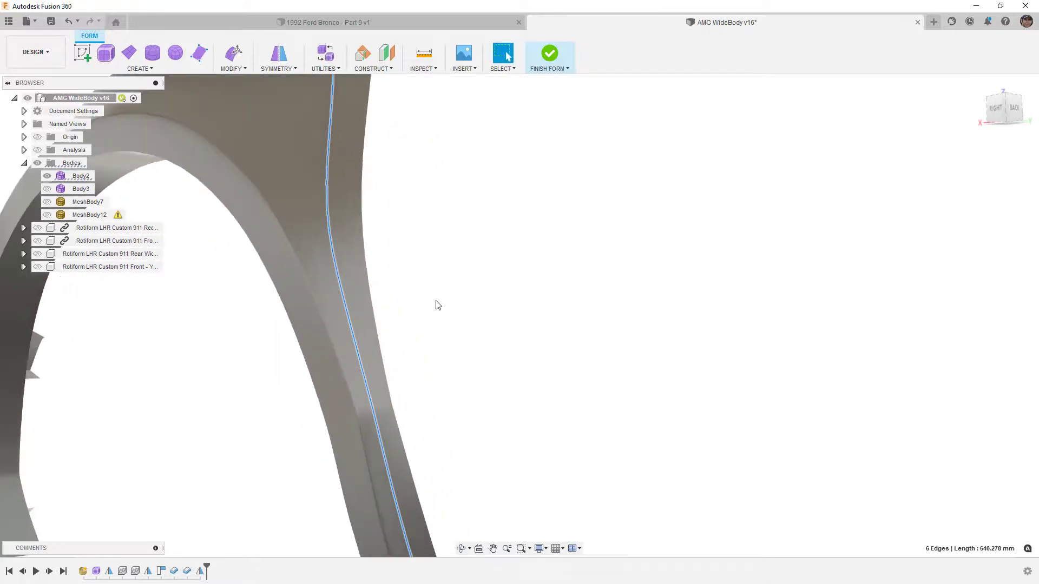
pyautogui.keyDown('shift'); pyautogui.moveTo(434, 299); pyautogui.dragTo(748, 253, button='middle'); pyautogui.keyUp('shift')
pyautogui.click(746, 204)
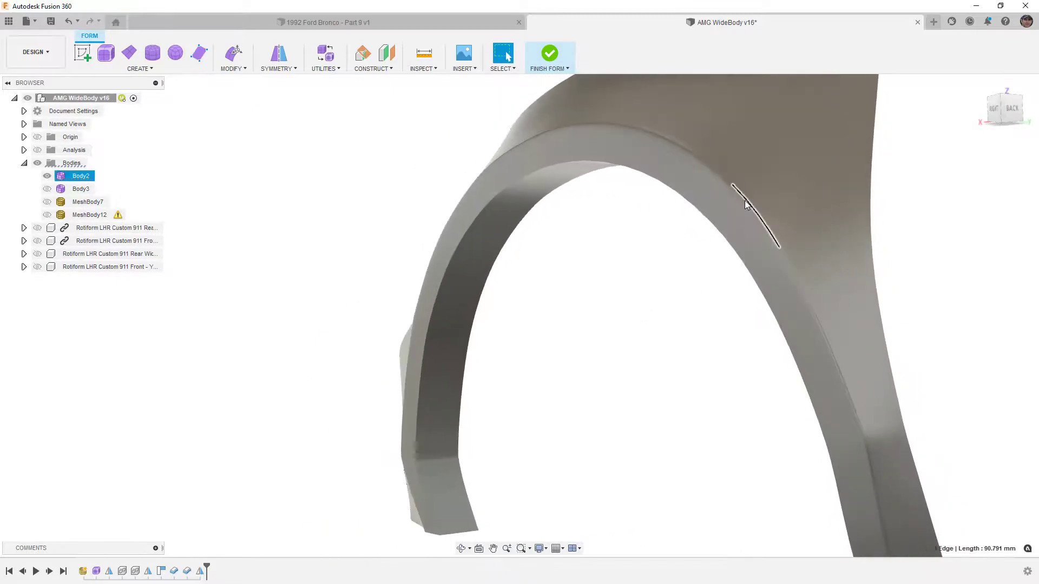
pyautogui.keyDown('shift'); pyautogui.moveTo(749, 234); pyautogui.dragTo(712, 281, button='middle'); pyautogui.keyUp('shift')
pyautogui.scroll(-5, 701, 280)
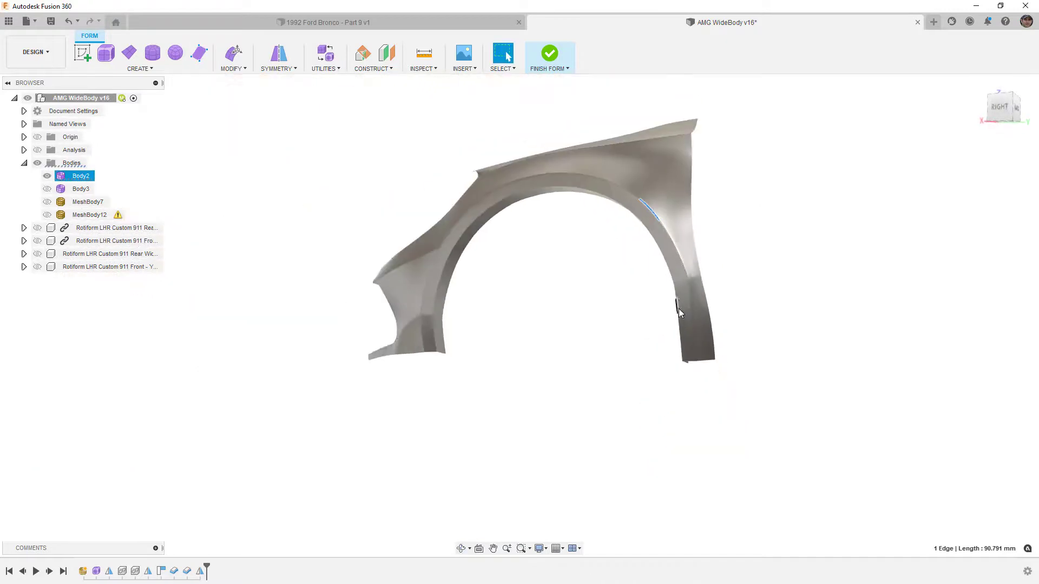
# Step: Show the car mesh MeshBody12 again and examine where the flared fender meets the door
pyautogui.click(48, 214)
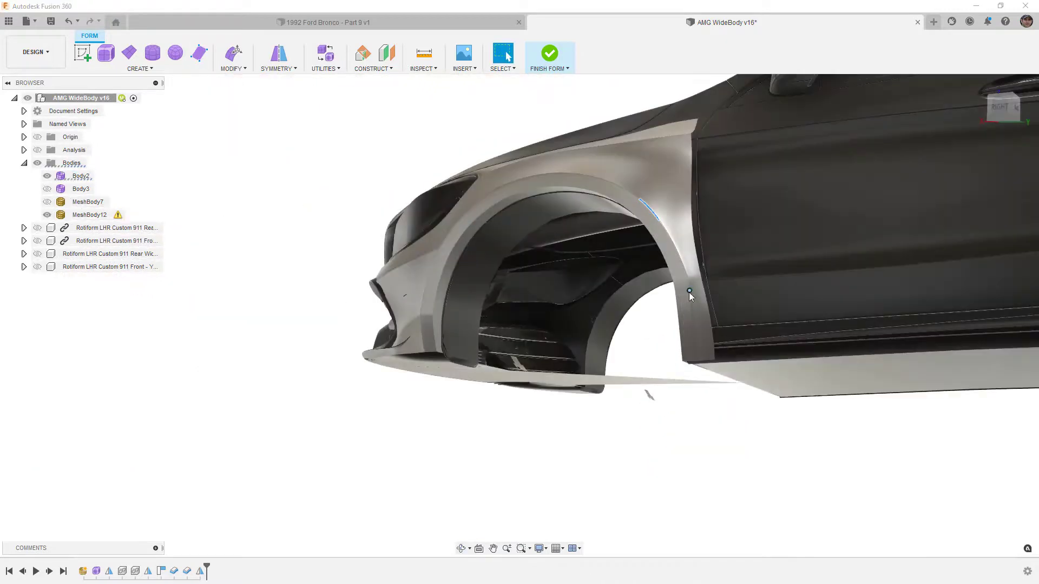
pyautogui.moveTo(705, 294)
pyautogui.keyDown('shift'); pyautogui.mouseDown(button='middle')
pyautogui.moveTo(687, 292)
pyautogui.moveTo(719, 287)
pyautogui.mouseUp(button='middle'); pyautogui.keyUp('shift')
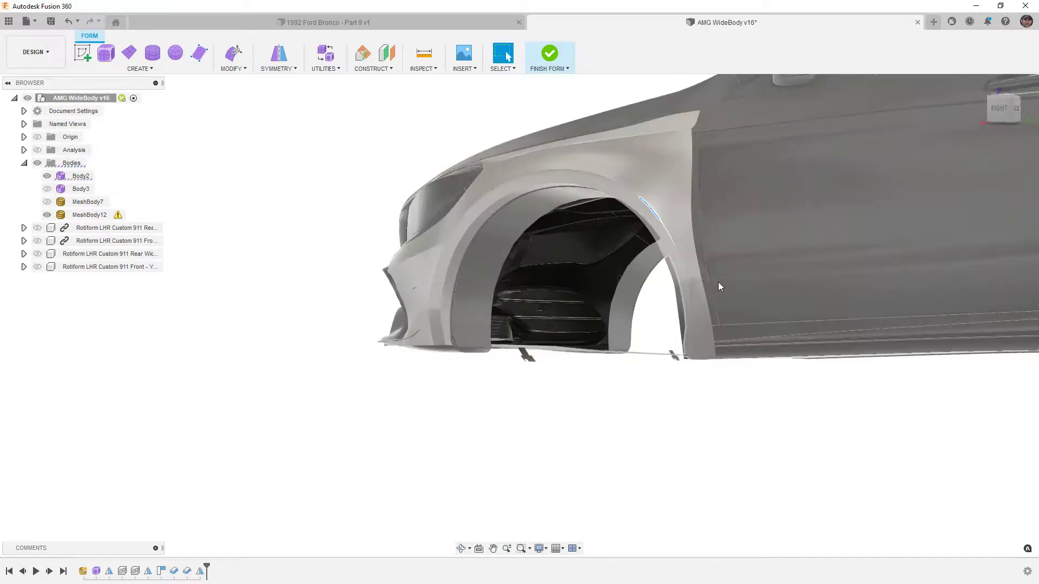
pyautogui.keyDown('shift'); pyautogui.moveTo(794, 282); pyautogui.dragTo(681, 186, button='middle'); pyautogui.keyUp('shift')
pyautogui.keyDown('shift'); pyautogui.moveTo(594, 343); pyautogui.dragTo(306, 324, button='middle'); pyautogui.keyUp('shift')
pyautogui.click(505, 272)
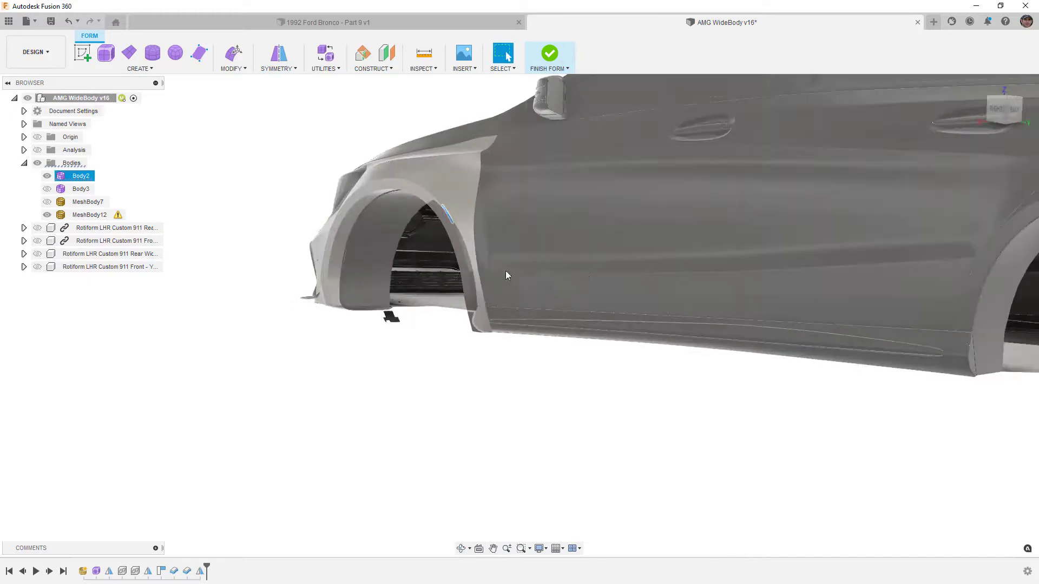
# Step: Examine the car's side profile in the right view, including the fender's lower front corner and its door-side edge
pyautogui.click(997, 109)
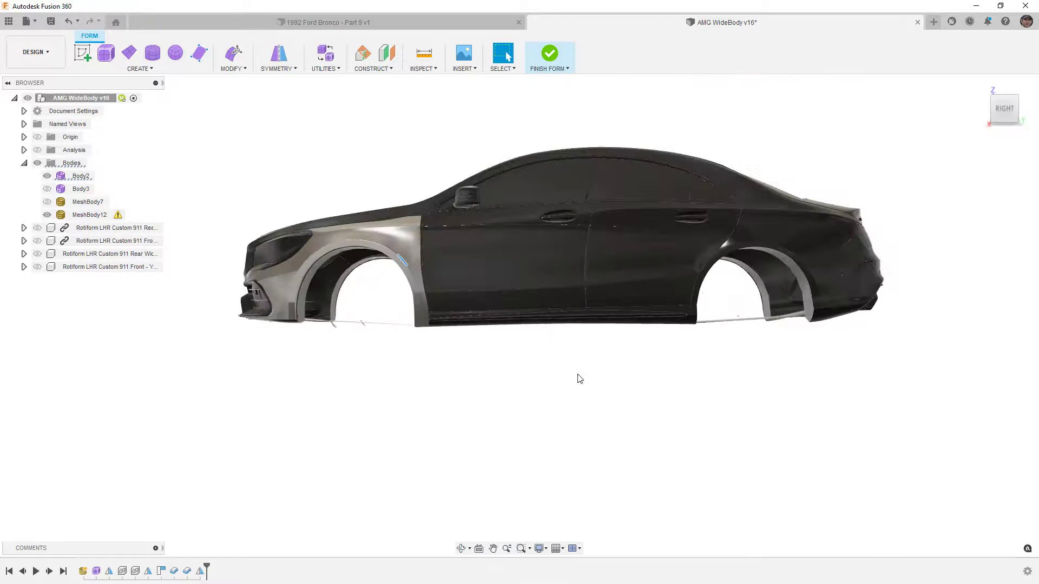
pyautogui.click(268, 290)
pyautogui.scroll(10, 273, 307)
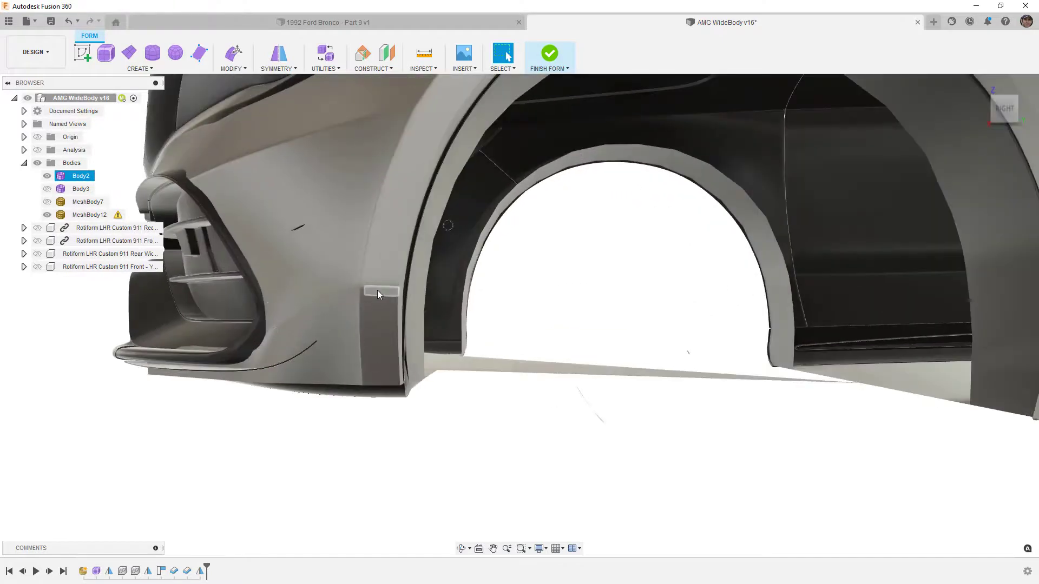
pyautogui.scroll(-6, 298, 331)
pyautogui.click(382, 377)
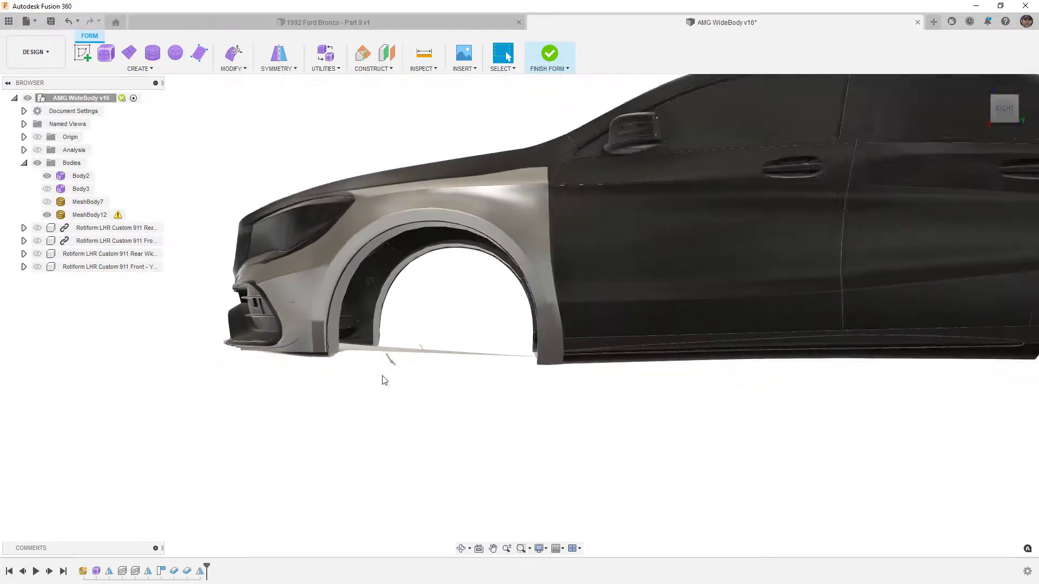
pyautogui.moveTo(382, 377); pyautogui.dragTo(322, 432, button='middle')
pyautogui.scroll(-2, 322, 431)
pyautogui.press('Escape')
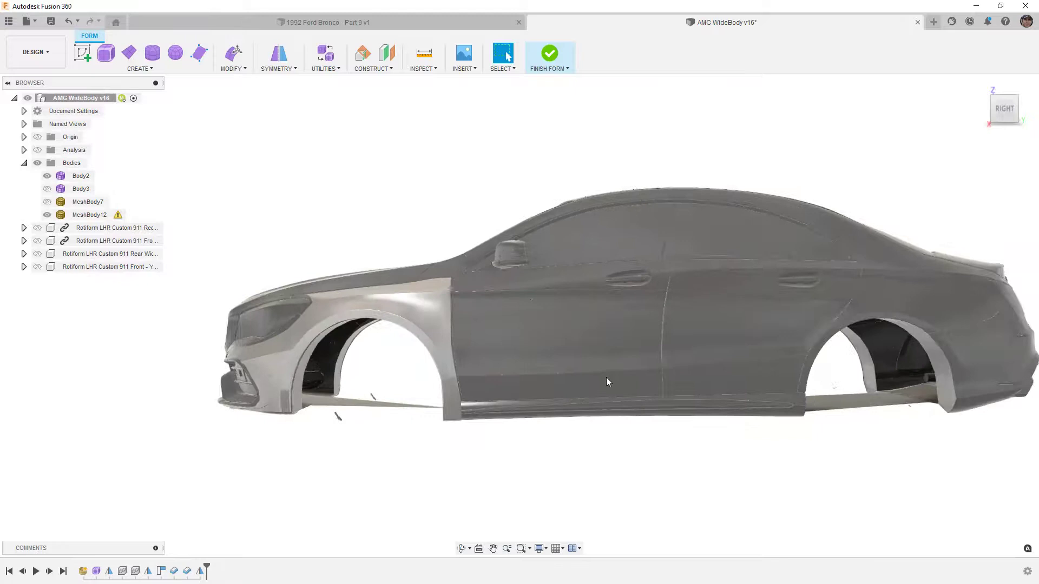
pyautogui.moveTo(606, 378); pyautogui.dragTo(567, 371, button='middle')
pyautogui.press('Escape')
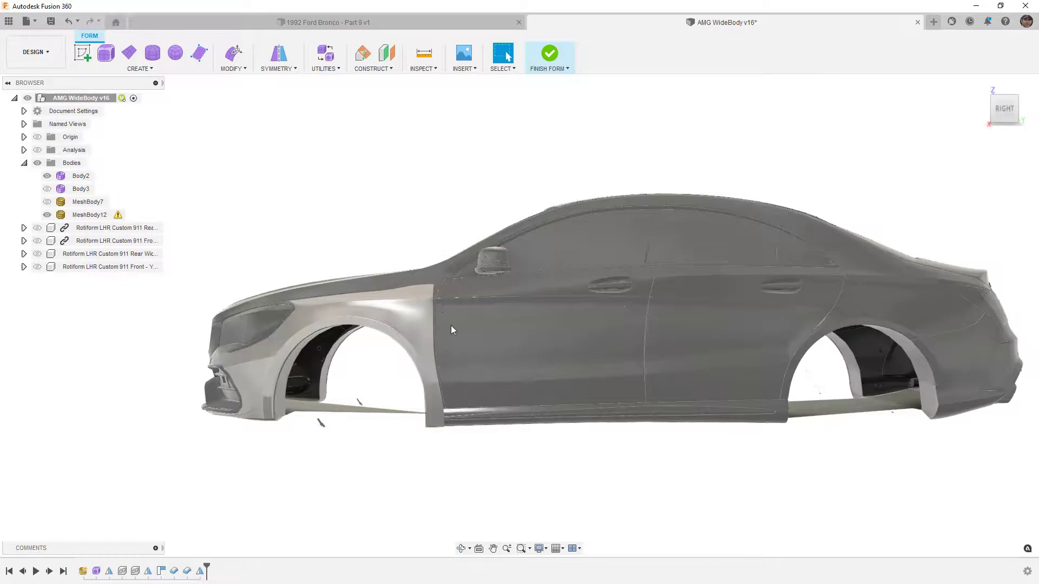
pyautogui.click(451, 380)
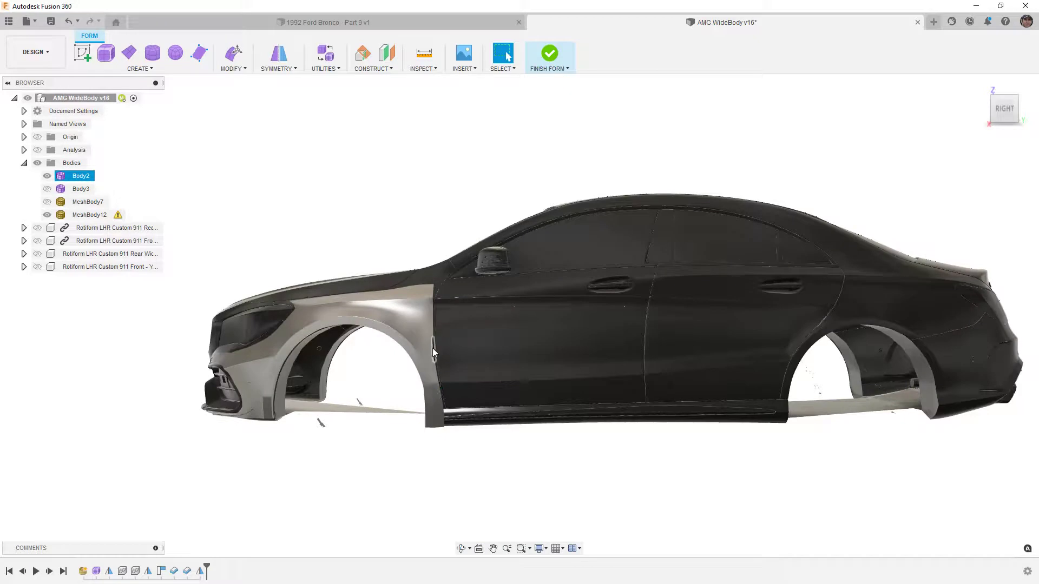
# Step: Display the model with visible edges, show the rear fender form Body3, and examine its edge layout around the wheel arch
pyautogui.hotkey('ctrl', '6')
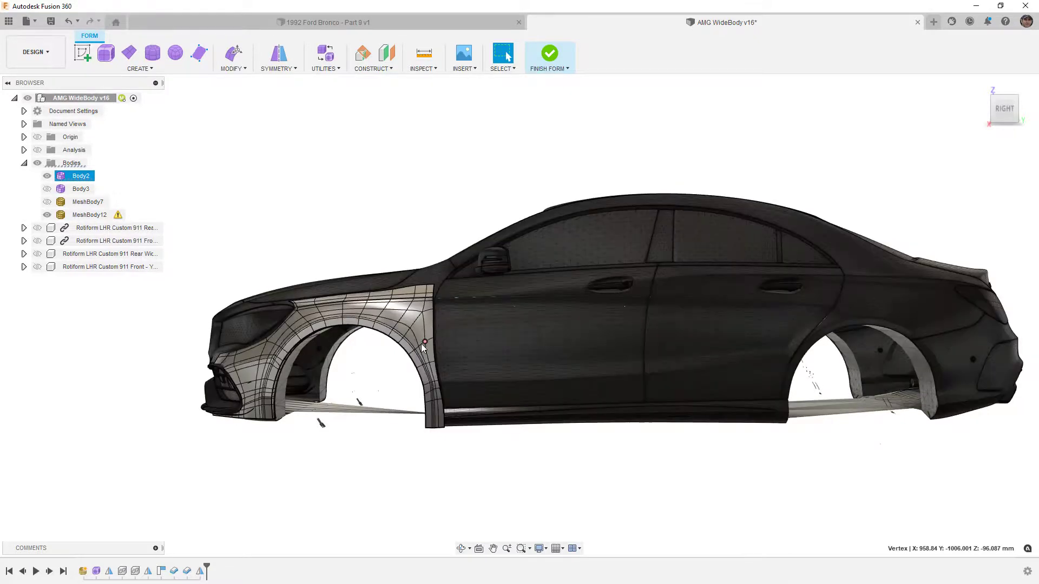
pyautogui.click(46, 190)
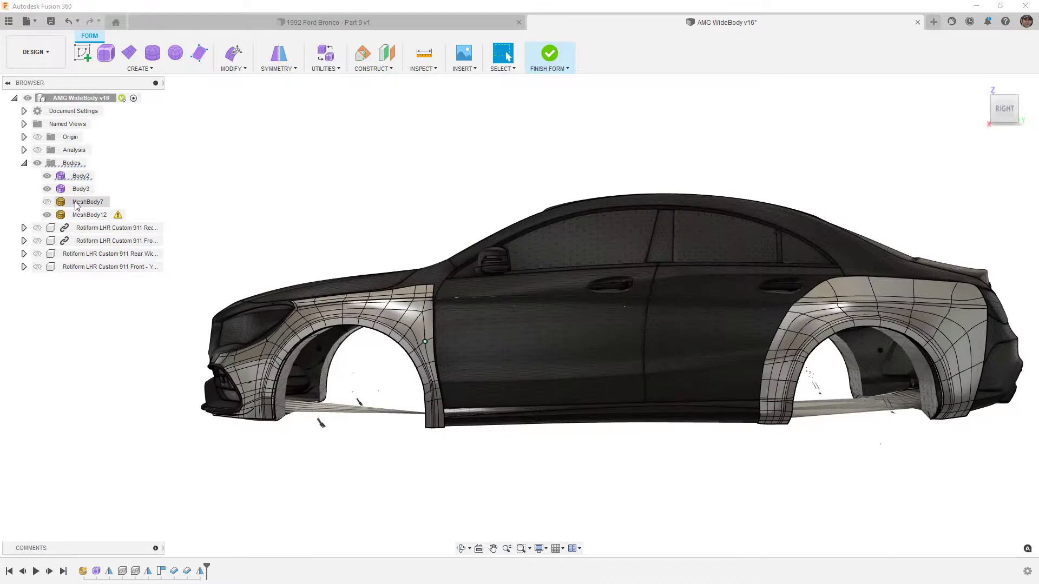
pyautogui.moveTo(616, 467); pyautogui.dragTo(538, 468, button='middle')
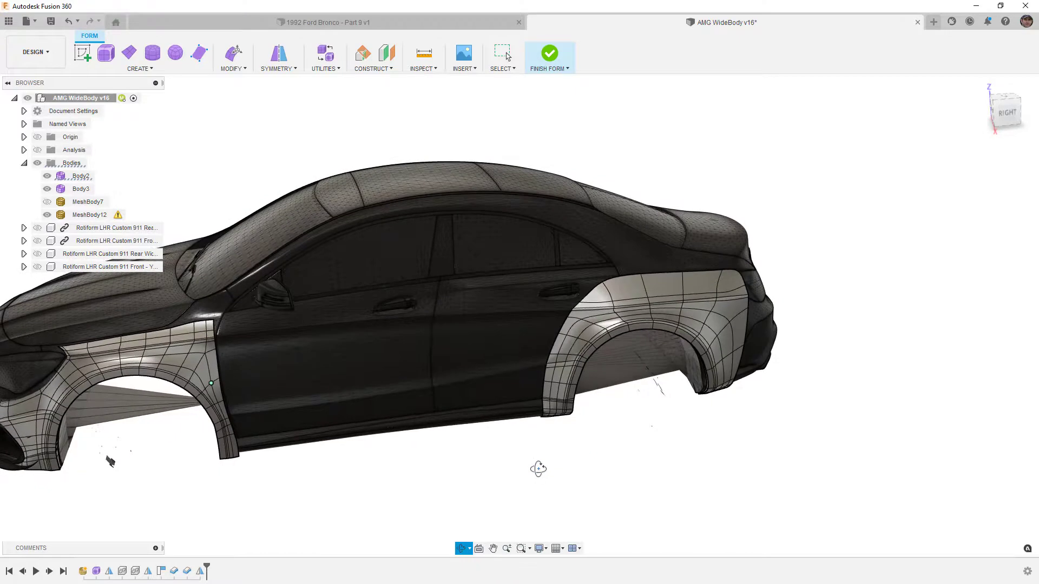
pyautogui.scroll(2, 576, 328)
pyautogui.click(524, 309)
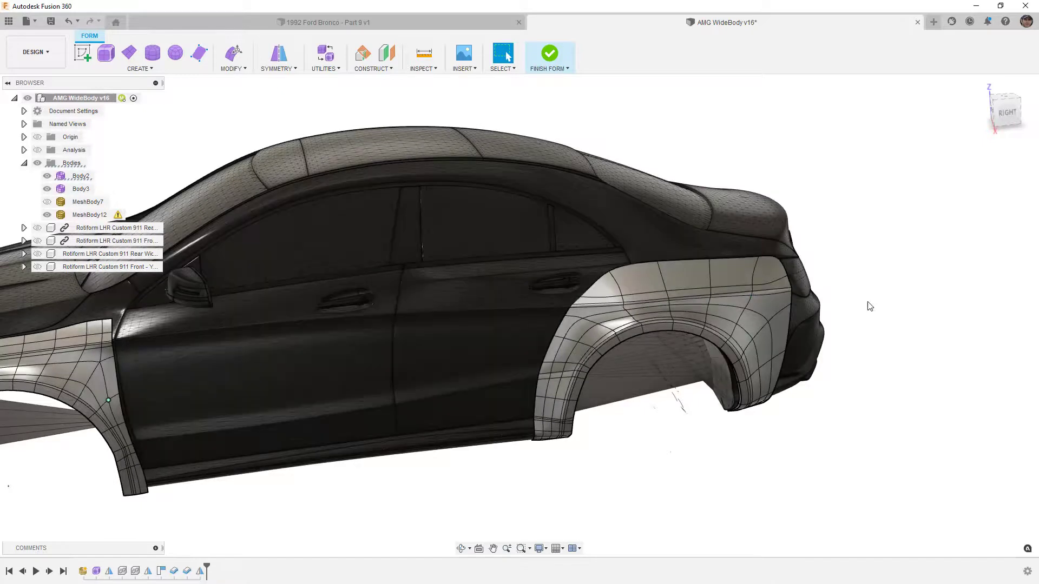
# Step: Compare the rear quarter with and without Body3 in the right view, including its smooth shaded surface
pyautogui.click(1006, 112)
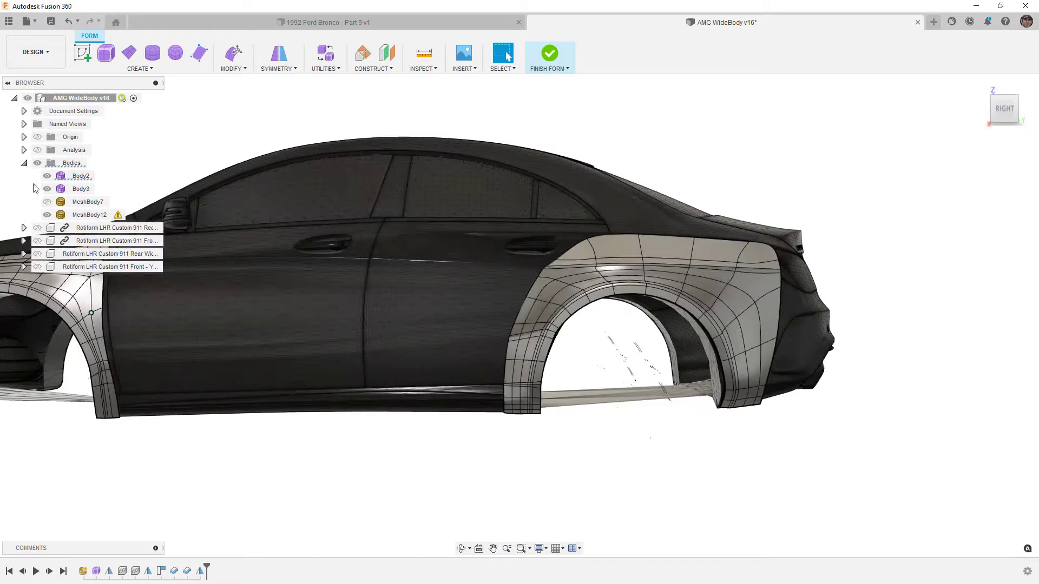
pyautogui.click(47, 188)
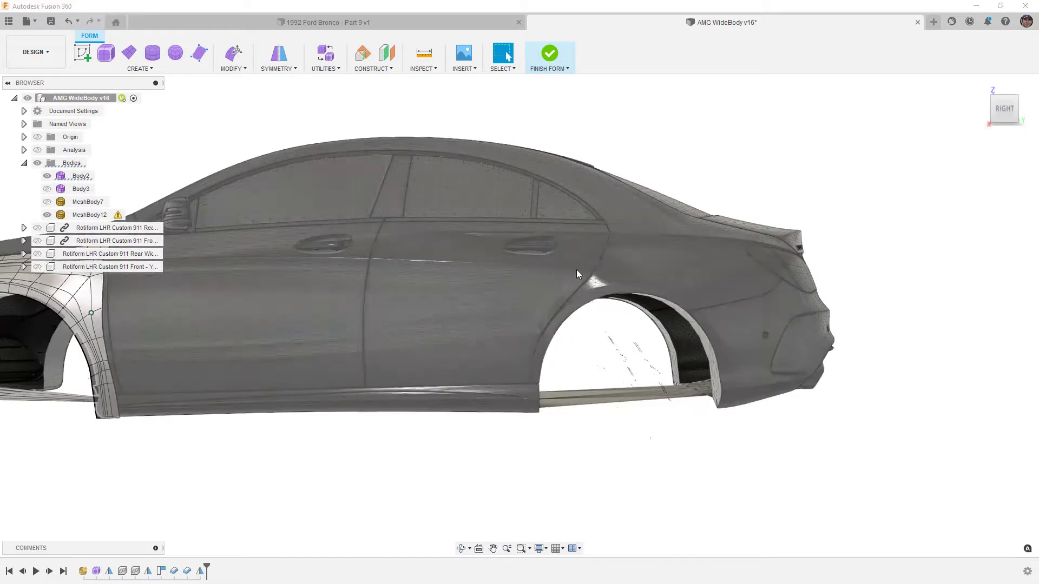
pyautogui.click(47, 188)
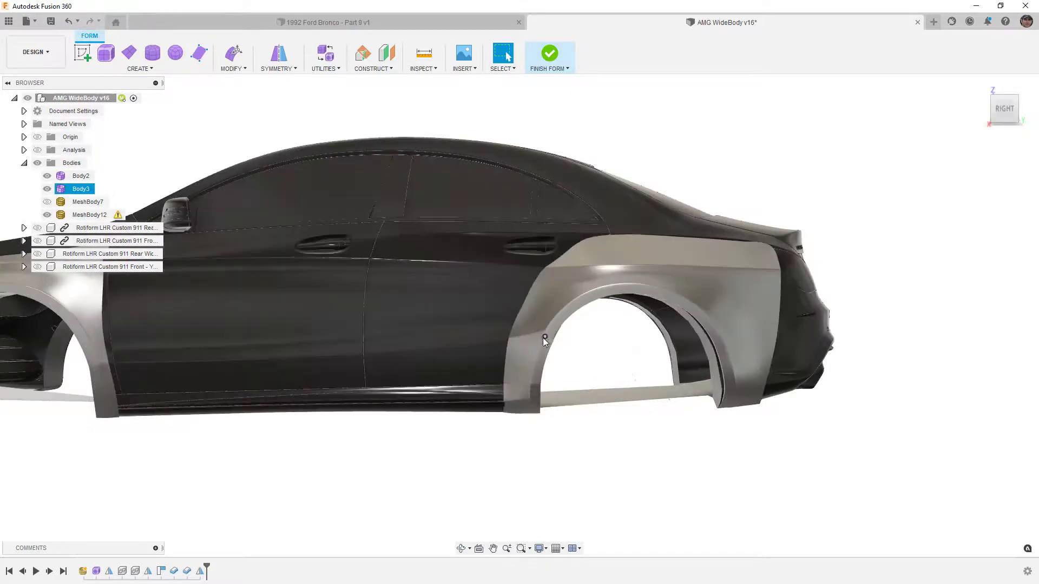
pyautogui.moveTo(689, 435); pyautogui.dragTo(665, 432, button='middle')
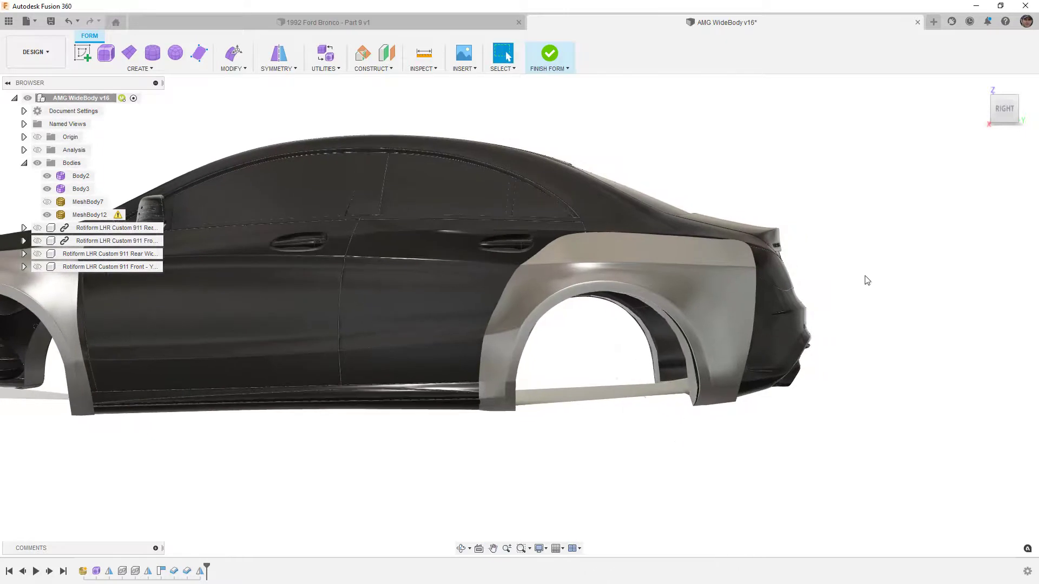
# Step: Examine the front fender flare from the top view, following its outline from the headlight to the wheel arch
pyautogui.click(1004, 98)
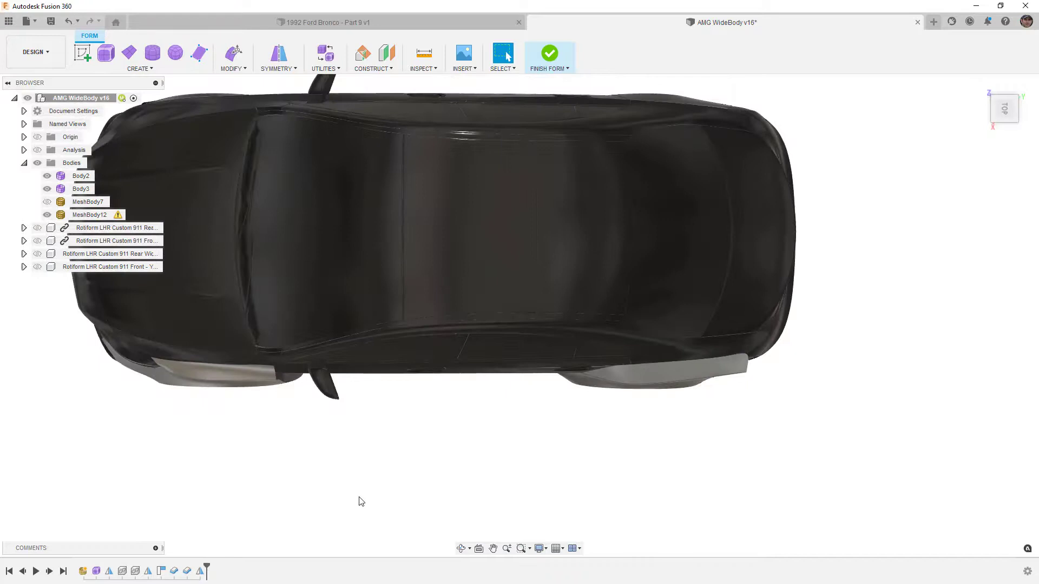
pyautogui.moveTo(211, 483); pyautogui.dragTo(453, 470, button='middle')
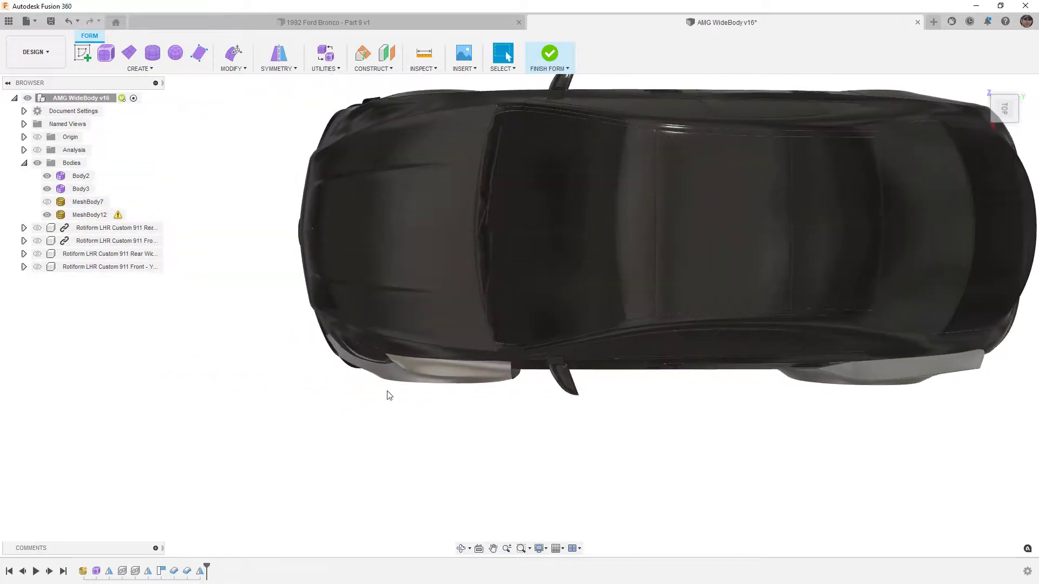
pyautogui.scroll(8, 387, 395)
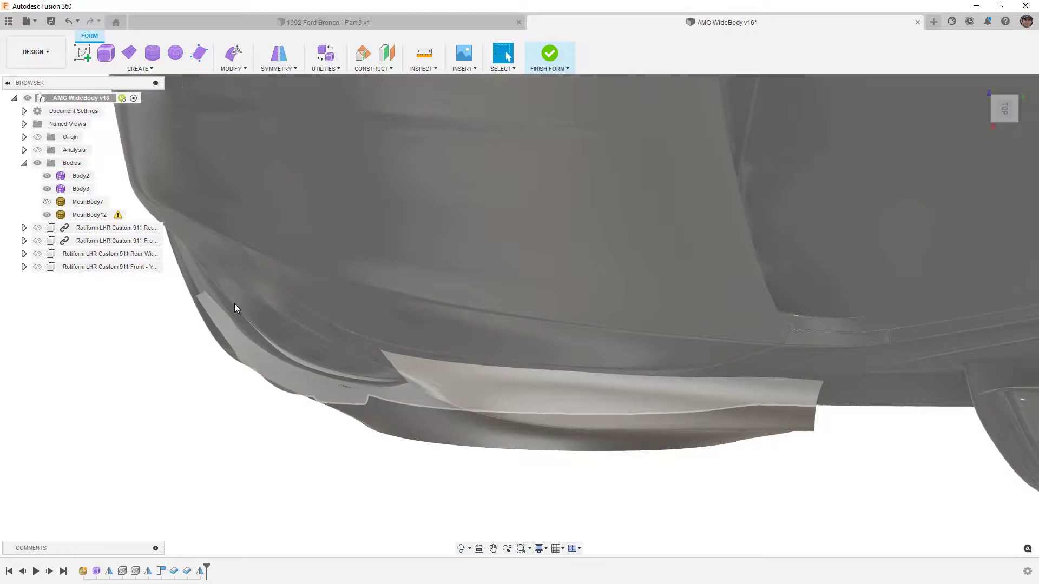
pyautogui.click(410, 370)
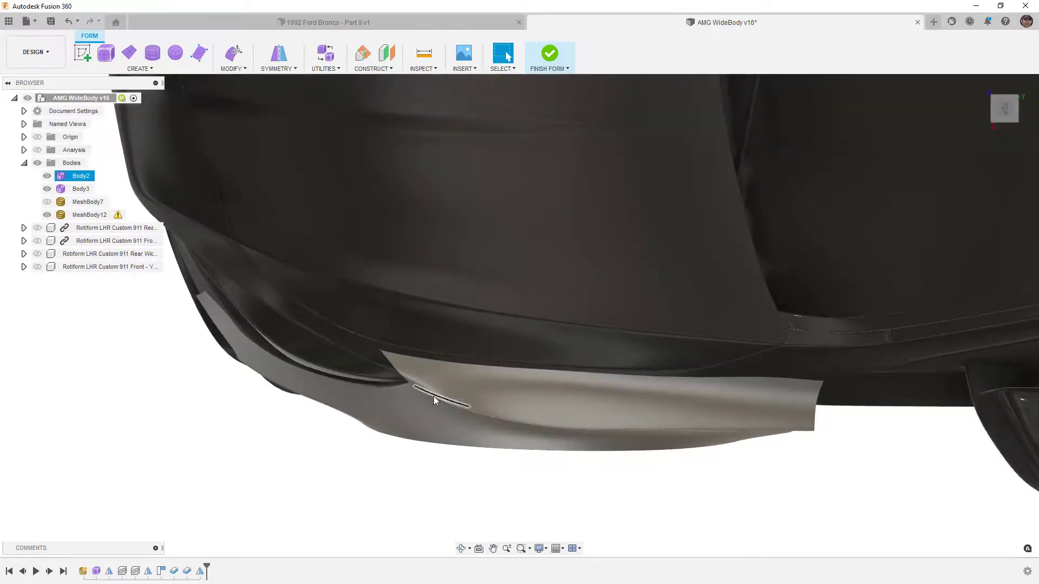
pyautogui.press('Escape')
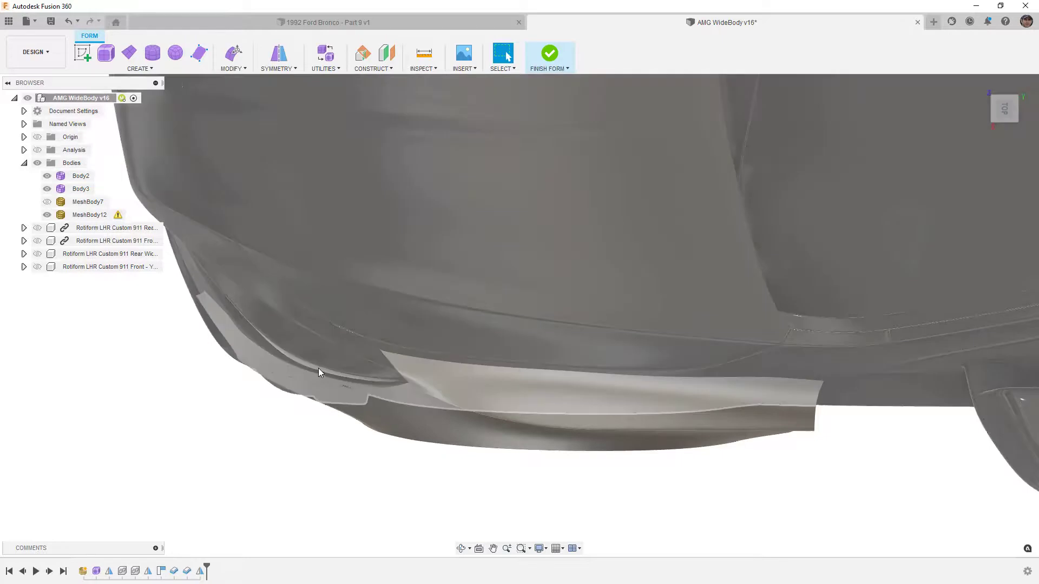
pyautogui.click(317, 369)
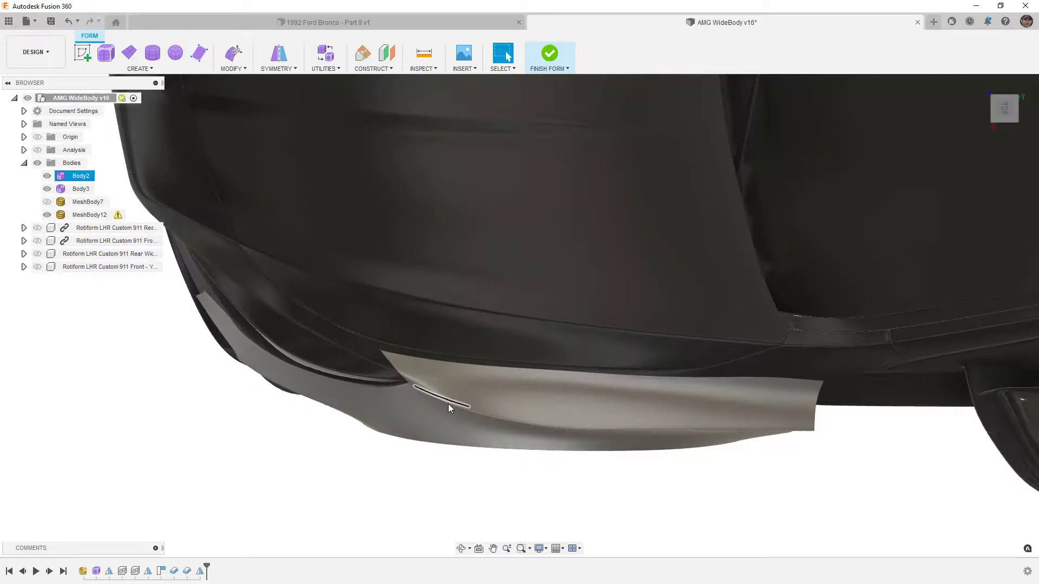
pyautogui.click(472, 458)
# Step: Examine the front fender's upper crease toward the door from the side and a low front angle
pyautogui.keyDown('shift'); pyautogui.moveTo(472, 459); pyautogui.dragTo(490, 404, button='middle'); pyautogui.keyUp('shift')
pyautogui.moveTo(597, 410); pyautogui.dragTo(65, 413, button='middle')
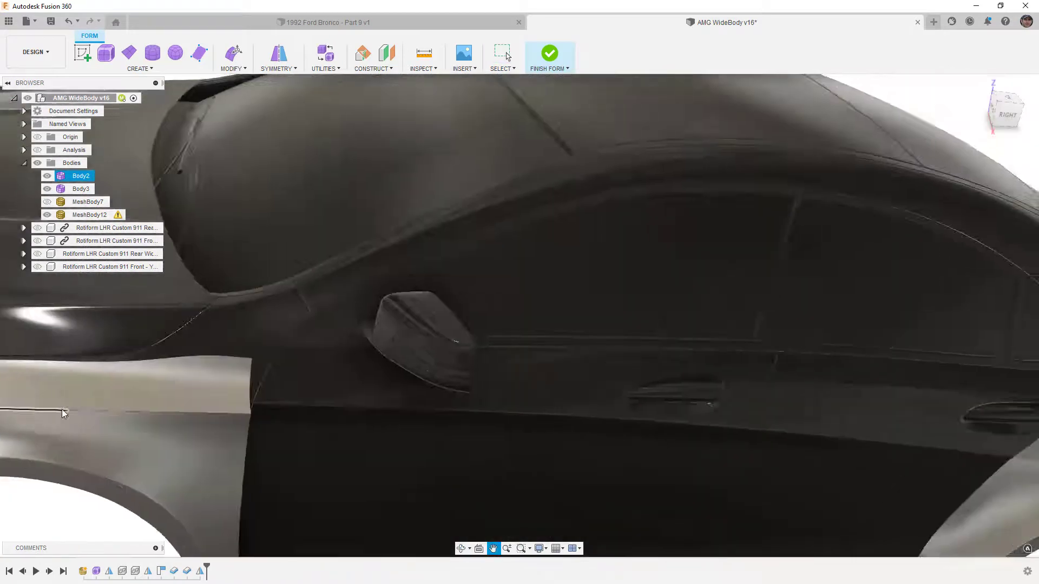
pyautogui.scroll(-3, 320, 408)
pyautogui.keyDown('shift'); pyautogui.moveTo(543, 481); pyautogui.dragTo(690, 466, button='middle'); pyautogui.keyUp('shift')
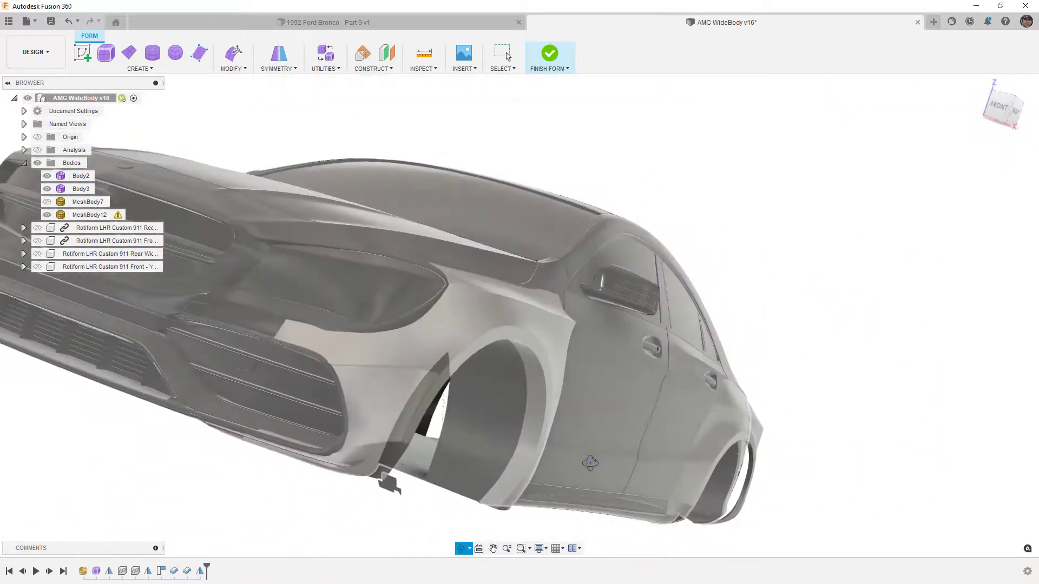
# Step: Inspect close up how the rear fender's crease meets the door's character line below the rear door handle
pyautogui.scroll(6, 700, 463)
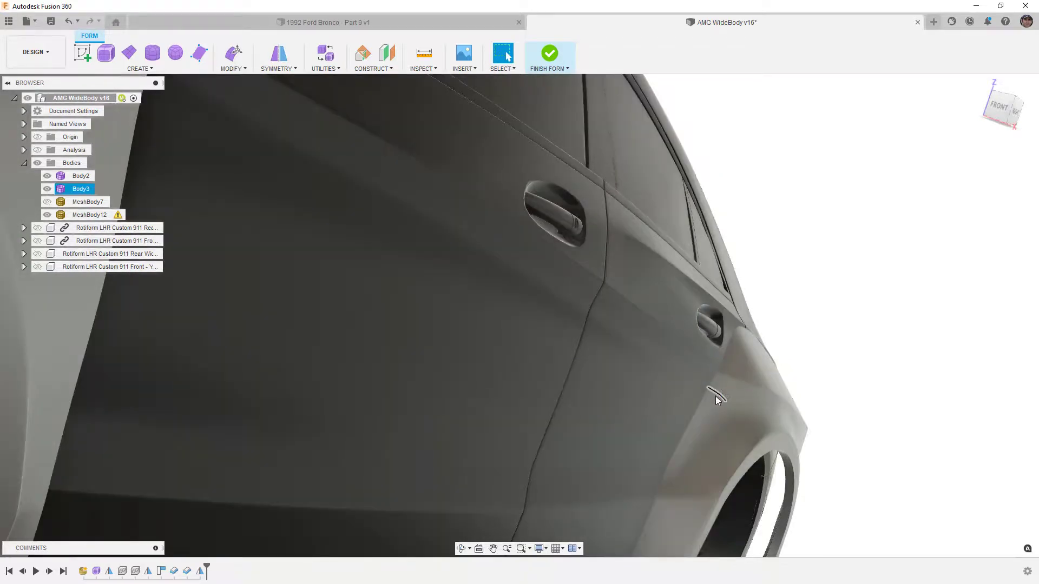
pyautogui.moveTo(715, 396)
pyautogui.keyDown('shift'); pyautogui.mouseDown(button='middle')
pyautogui.moveTo(724, 402)
pyautogui.moveTo(713, 403)
pyautogui.mouseUp(button='middle'); pyautogui.keyUp('shift')
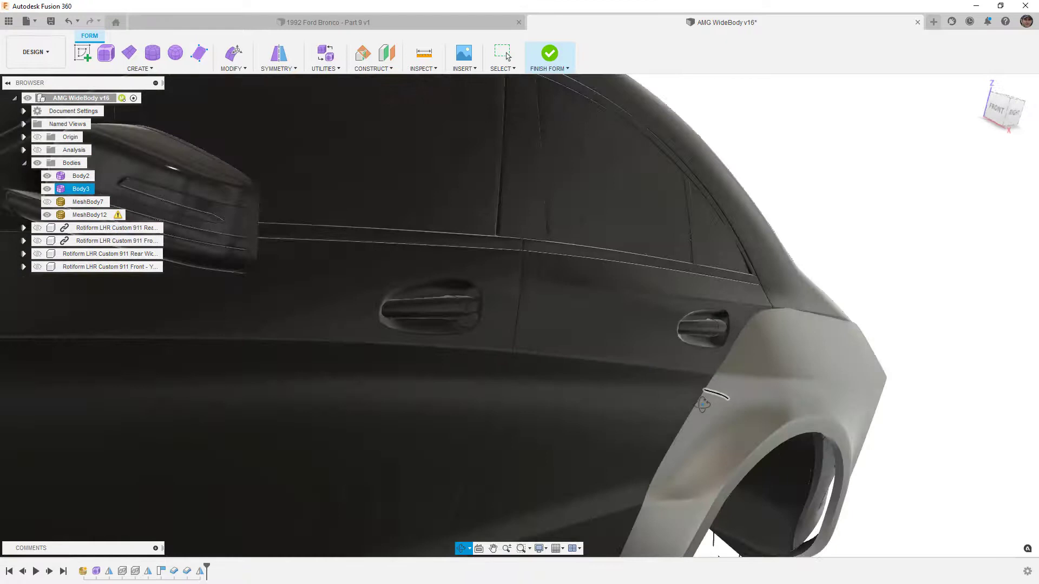
pyautogui.keyDown('shift'); pyautogui.moveTo(703, 405); pyautogui.dragTo(653, 385, button='middle'); pyautogui.keyUp('shift')
pyautogui.click(645, 373)
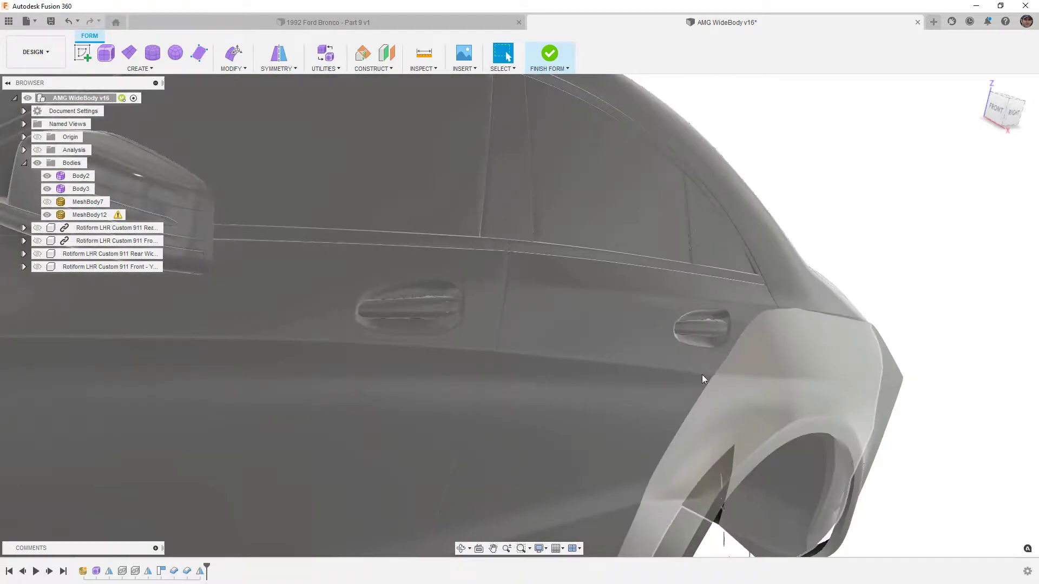
pyautogui.click(721, 383)
pyautogui.press('Escape')
pyautogui.click(715, 379)
pyautogui.scroll(-2, 703, 386)
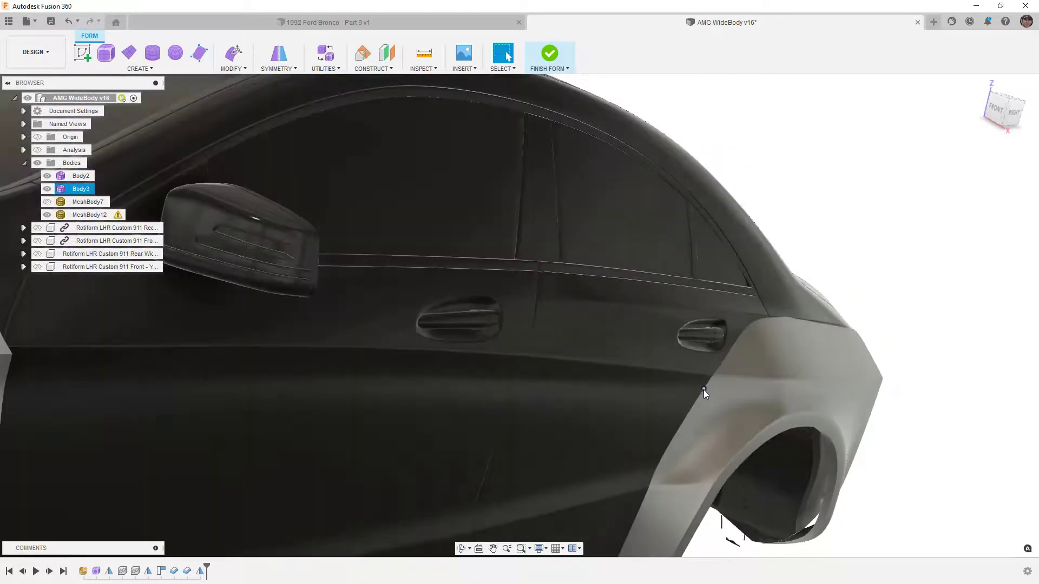
# Step: Trace the body side's upper and lower character lines between the front and rear fenders in the right view
pyautogui.click(1013, 112)
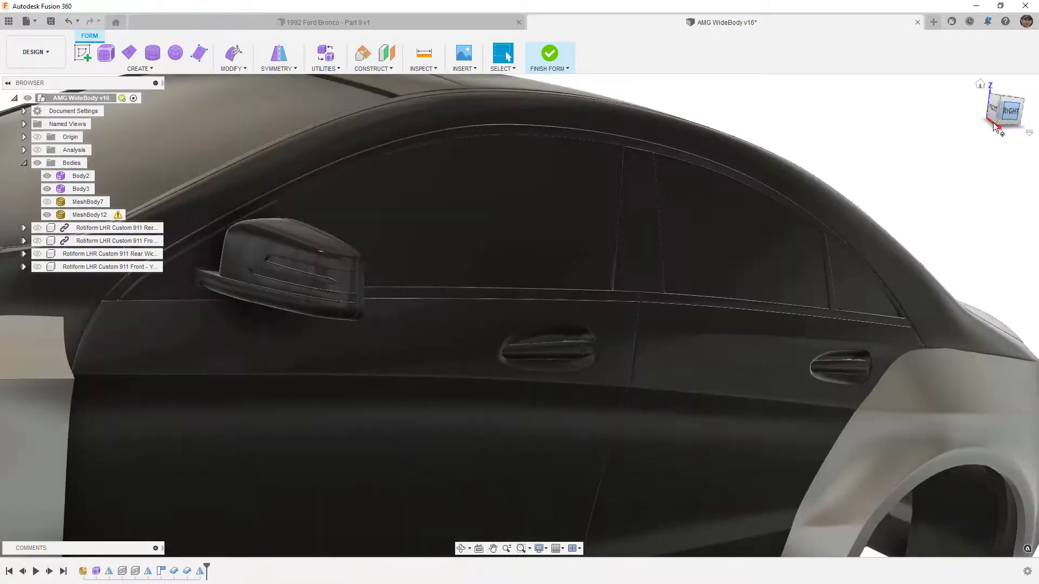
pyautogui.scroll(-6, 466, 227)
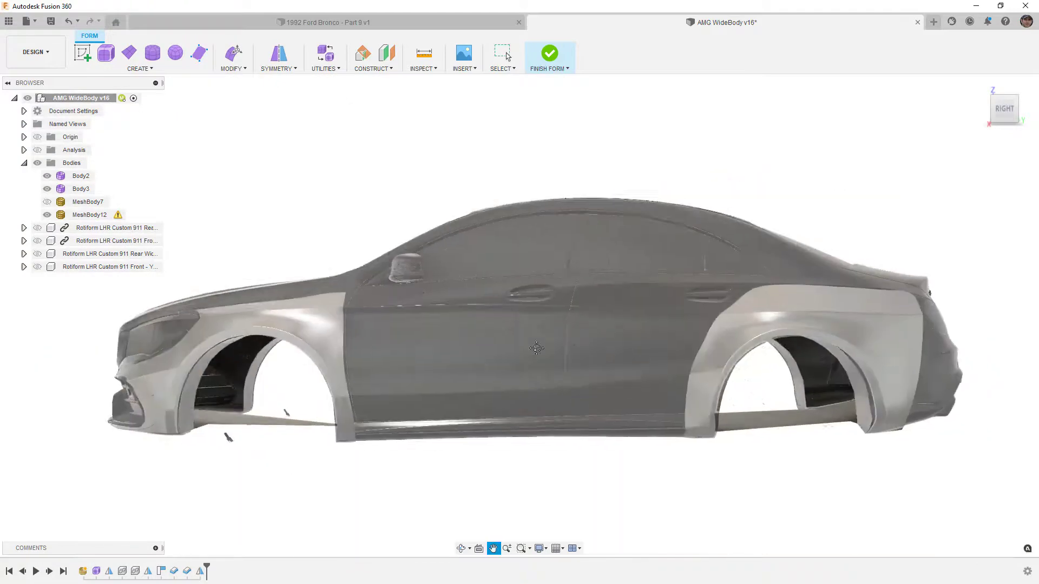
pyautogui.click(448, 389)
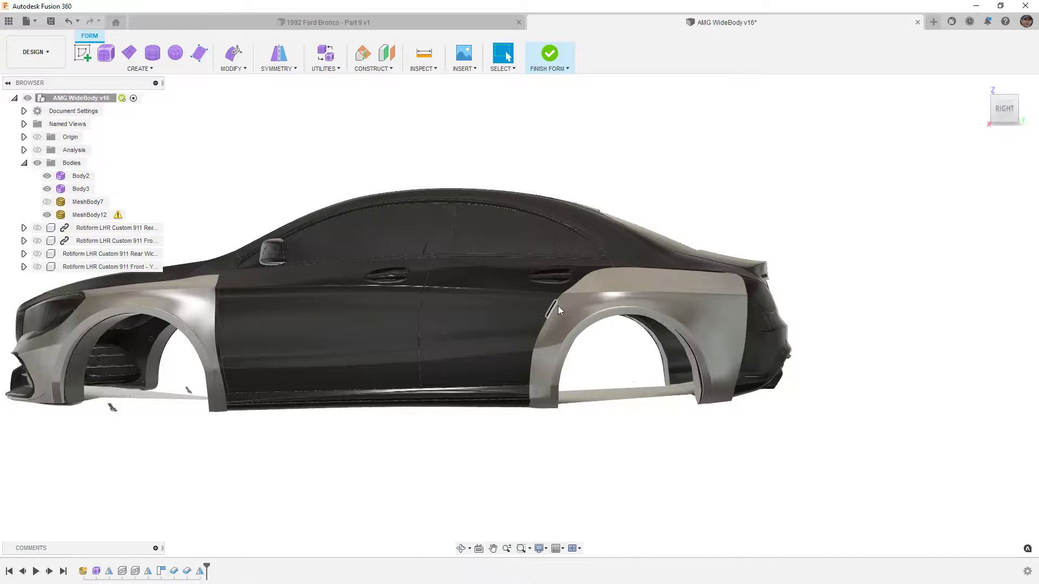
pyautogui.click(593, 288)
pyautogui.click(512, 285)
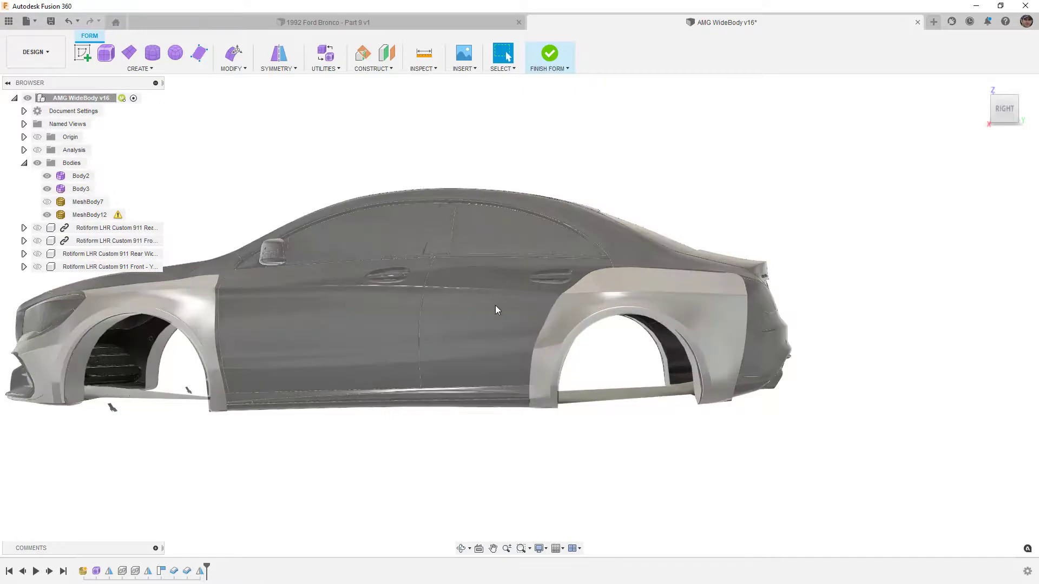
pyautogui.scroll(1, 455, 296)
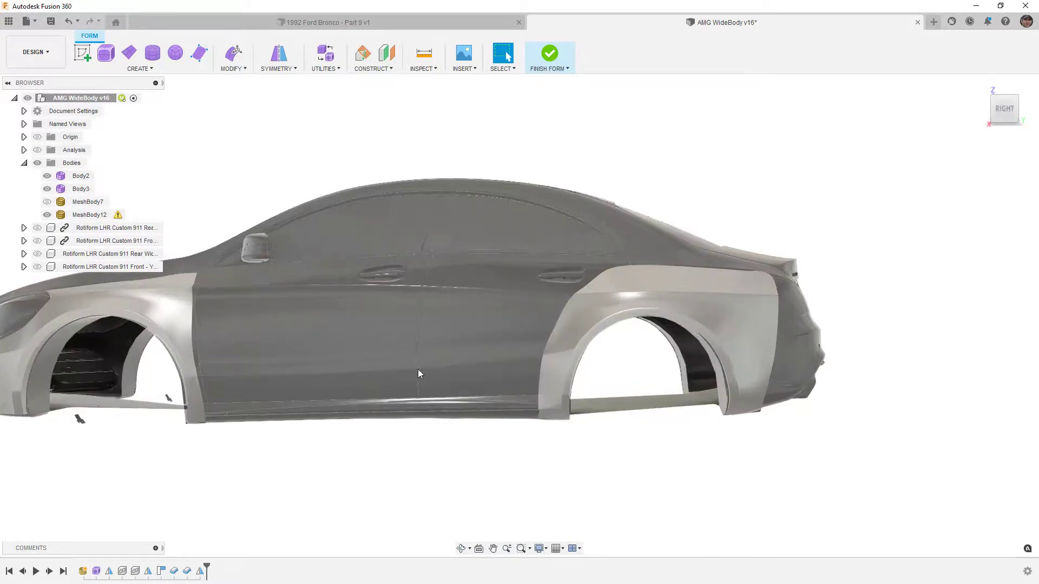
pyautogui.click(226, 379)
pyautogui.click(541, 349)
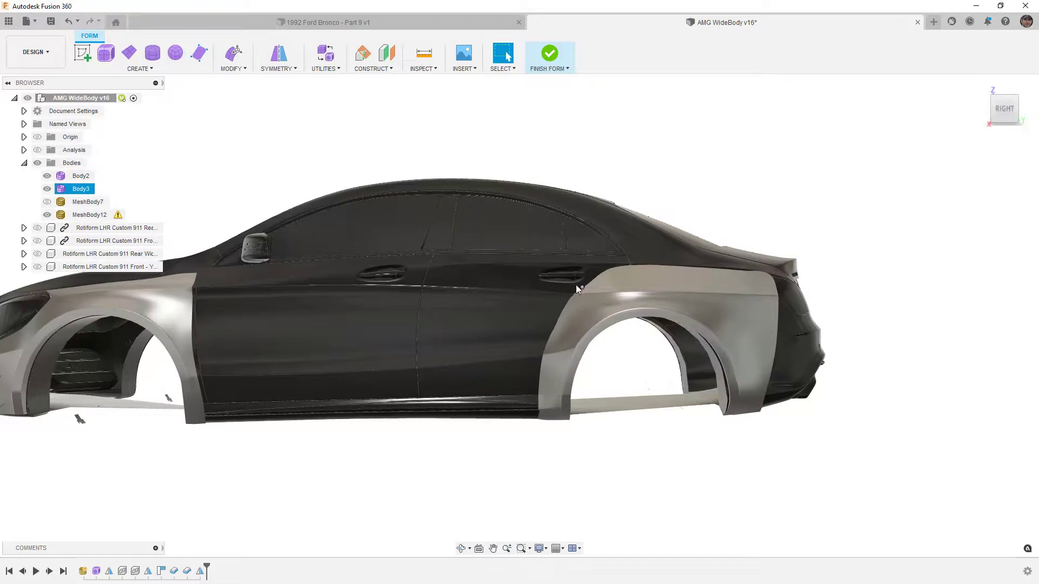
pyautogui.click(423, 286)
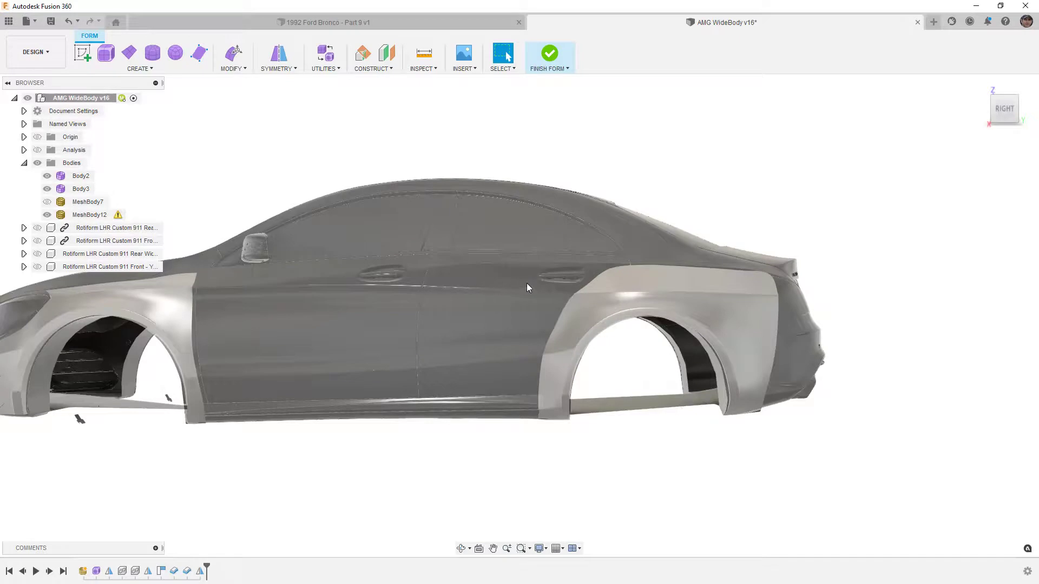
pyautogui.click(621, 287)
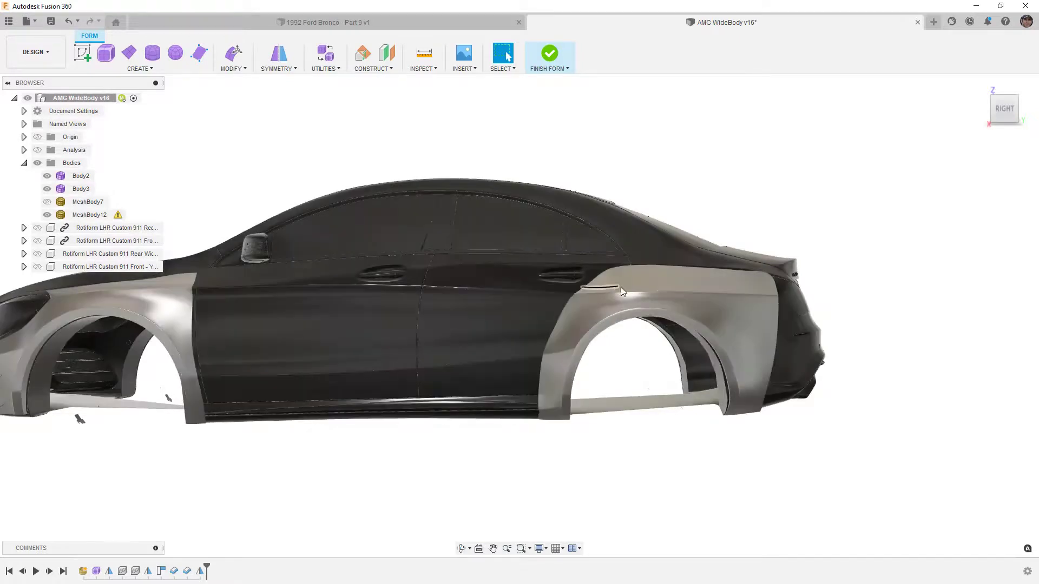
# Step: Examine both flared fenders together on the car from a front three-quarter view
pyautogui.scroll(-3, 942, 308)
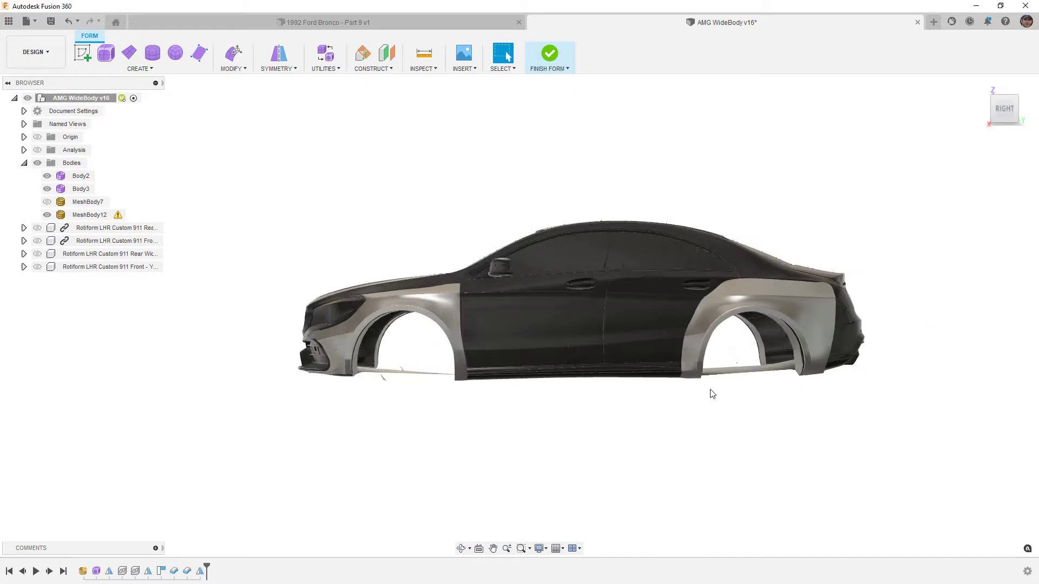
pyautogui.keyDown('shift'); pyautogui.moveTo(699, 337); pyautogui.dragTo(778, 415, button='middle'); pyautogui.keyUp('shift')
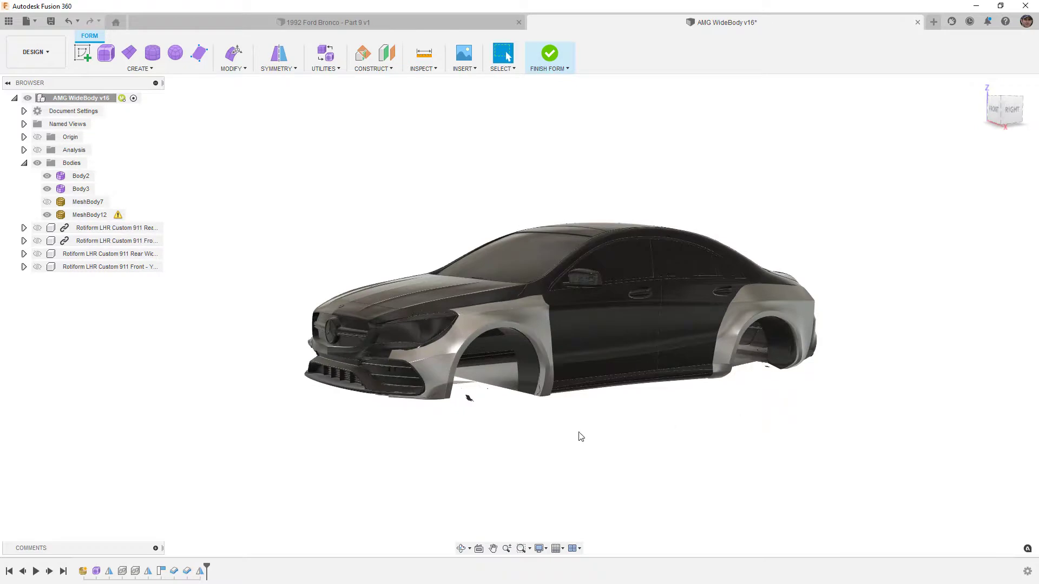
pyautogui.scroll(5, 368, 305)
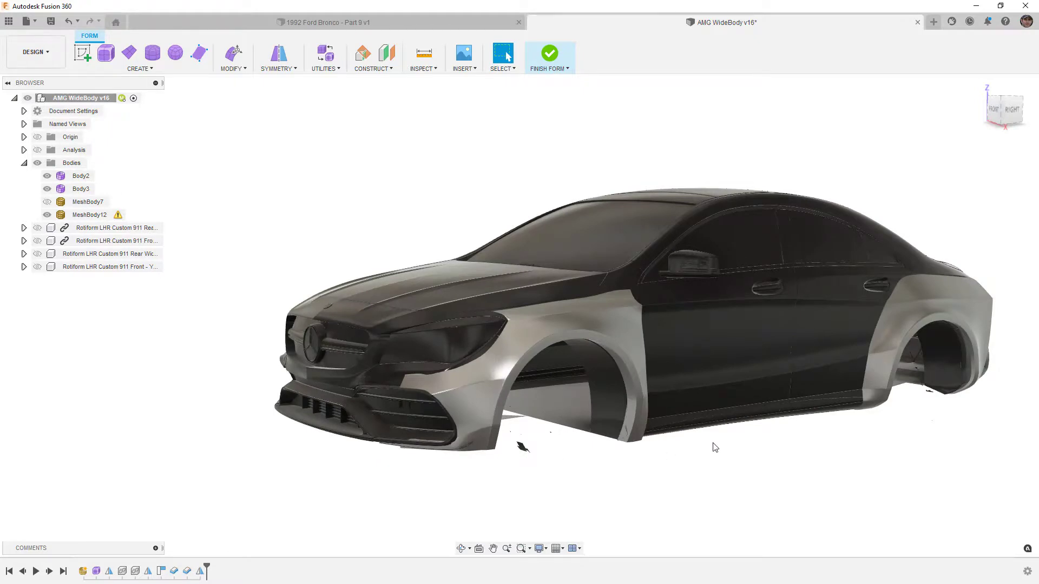
pyautogui.moveTo(795, 456); pyautogui.dragTo(681, 440, button='middle')
pyautogui.scroll(3, 683, 333)
# Step: Select the edge above the rear wheel arch on Body3, switch the form to box display, and orient it to the right view
pyautogui.click(691, 325)
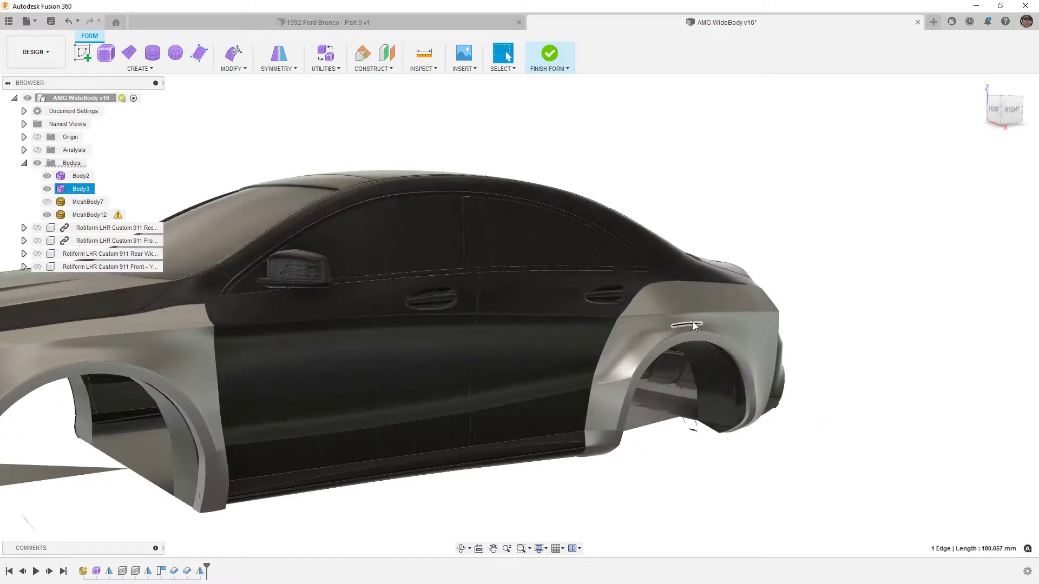
pyautogui.hotkey('alt', '1')
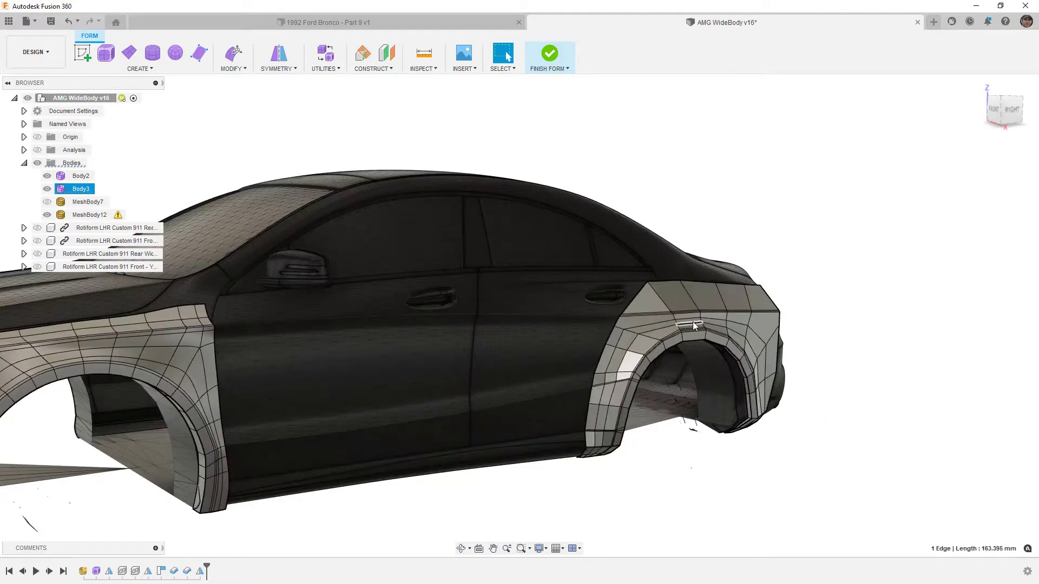
pyautogui.click(1017, 111)
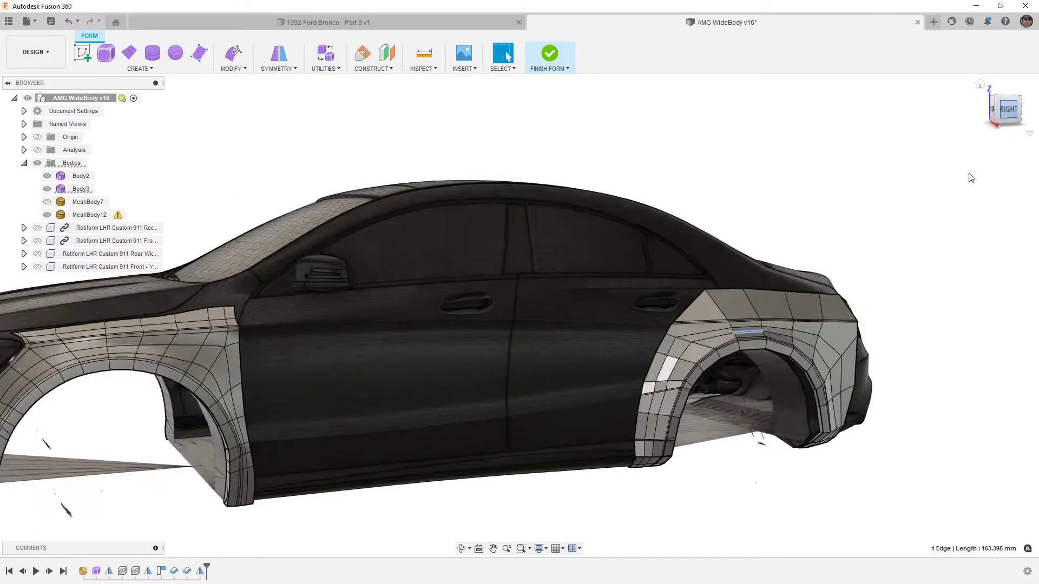
pyautogui.moveTo(967, 307); pyautogui.dragTo(619, 198, button='middle')
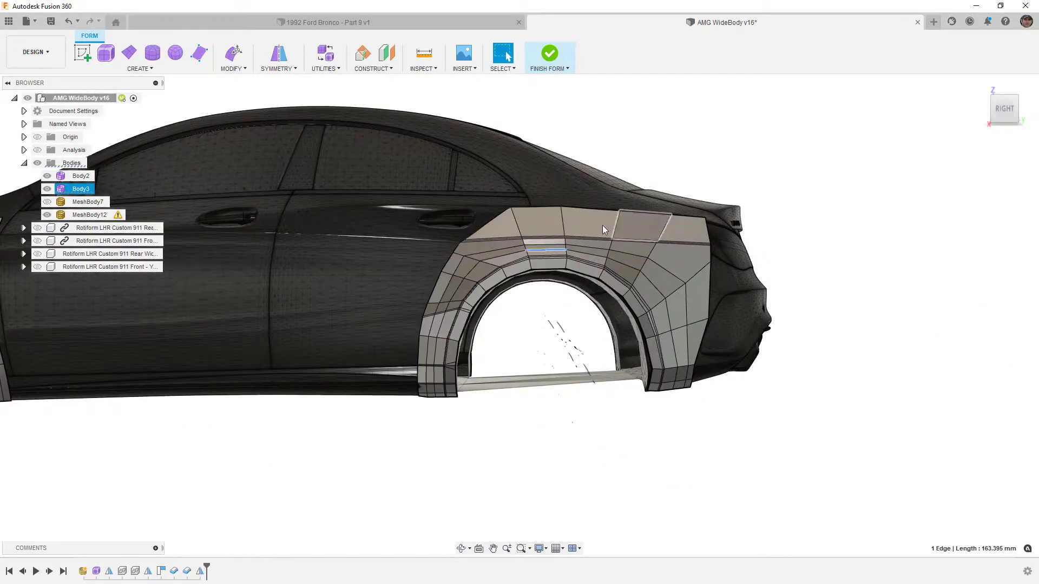
# Step: Hide MeshBody12 and Body2, and highlight in turn the two edge loops that ring the wheel arch on Body3
pyautogui.click(46, 215)
pyautogui.click(47, 176)
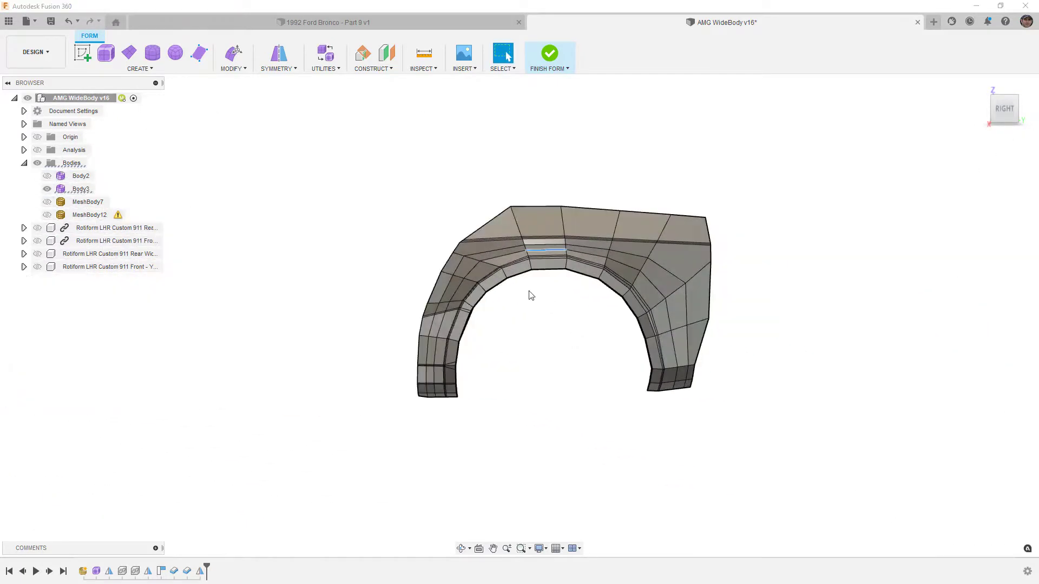
pyautogui.scroll(3, 567, 262)
pyautogui.doubleClick(377, 420)
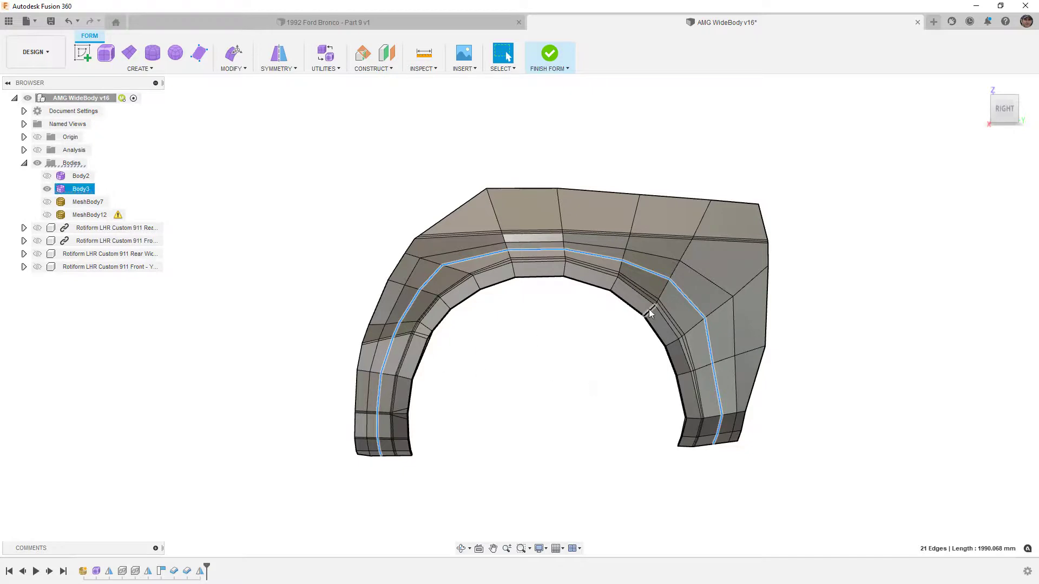
pyautogui.doubleClick(732, 314)
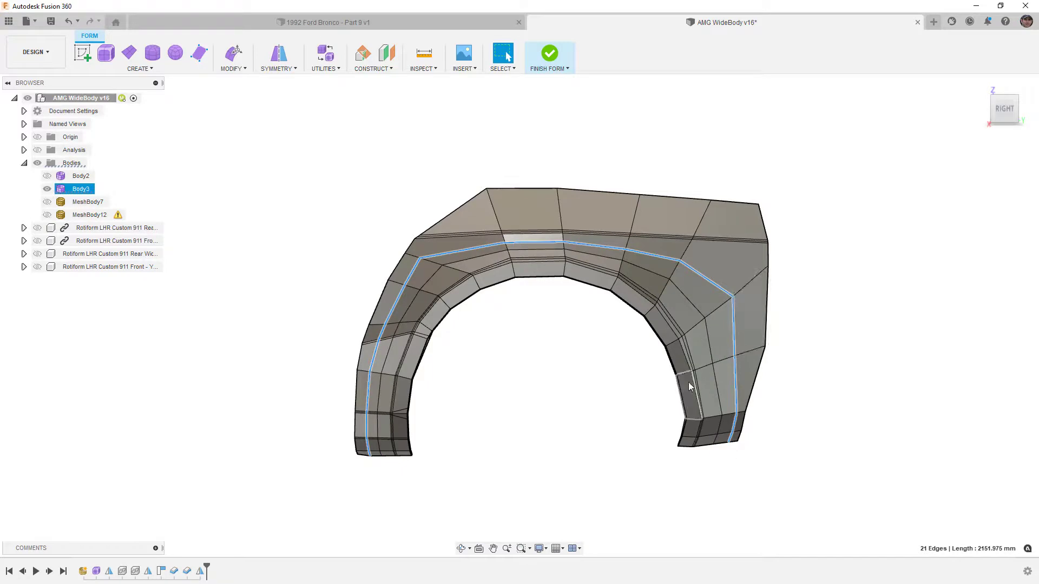
# Step: Set Body3 to smooth display and a shaded style without edges, and view its flare from the front
pyautogui.keyDown('shift'); pyautogui.moveTo(488, 413); pyautogui.dragTo(563, 407, button='middle'); pyautogui.keyUp('shift')
pyautogui.scroll(2, 579, 279)
pyautogui.scroll(1, 579, 277)
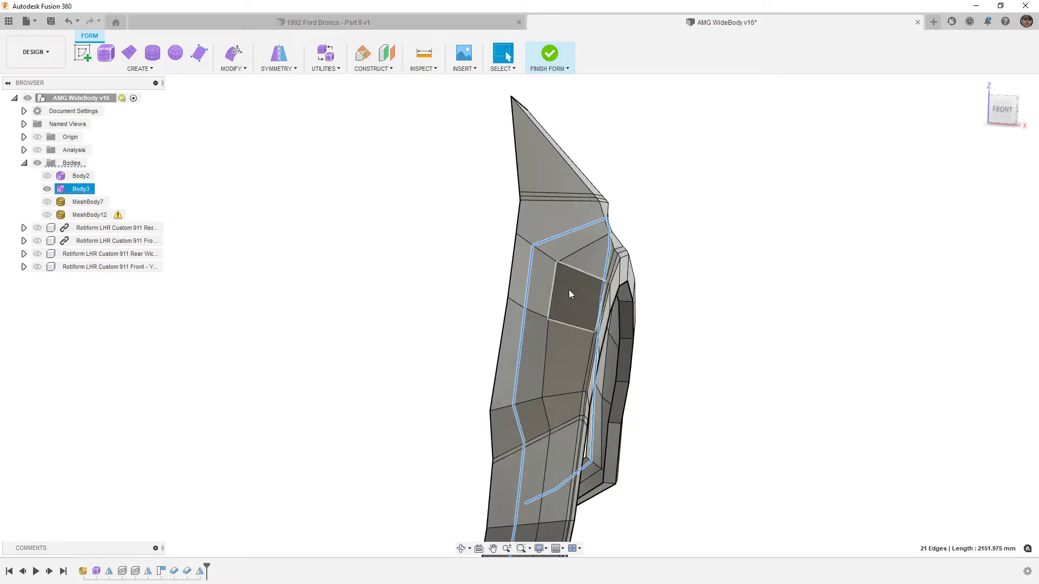
pyautogui.hotkey('alt', '3')
pyautogui.click(690, 287)
pyautogui.keyDown('shift'); pyautogui.moveTo(690, 288); pyautogui.dragTo(678, 290, button='middle'); pyautogui.keyUp('shift')
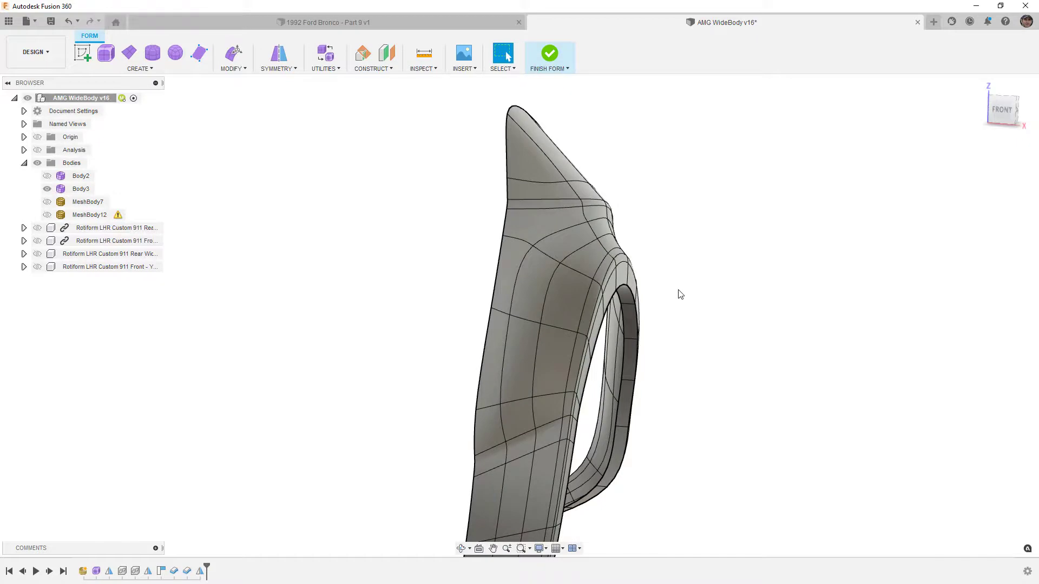
pyautogui.hotkey('ctrl', '4')
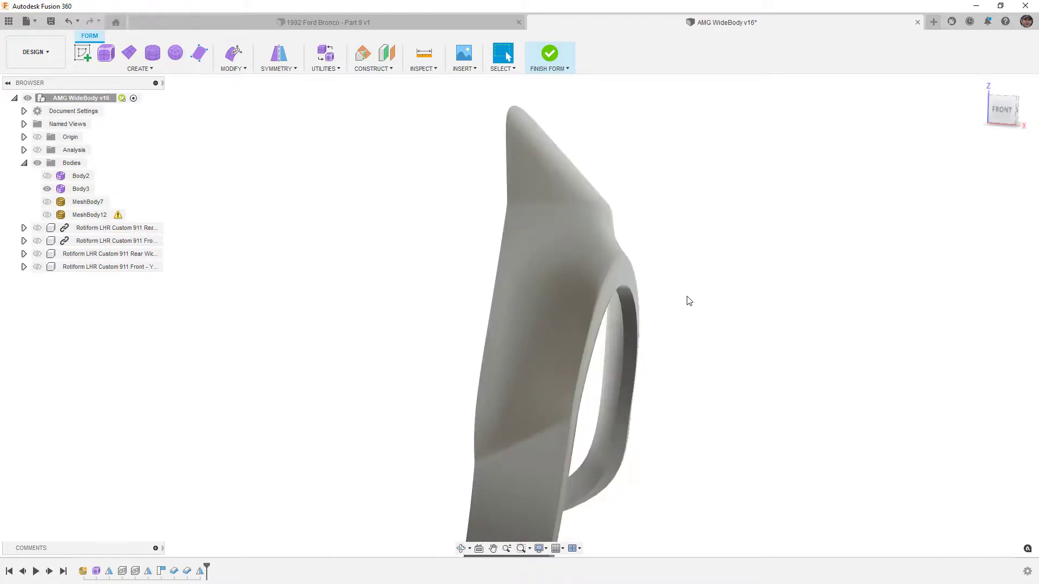
pyautogui.keyDown('shift'); pyautogui.moveTo(689, 300); pyautogui.dragTo(723, 281, button='middle'); pyautogui.keyUp('shift')
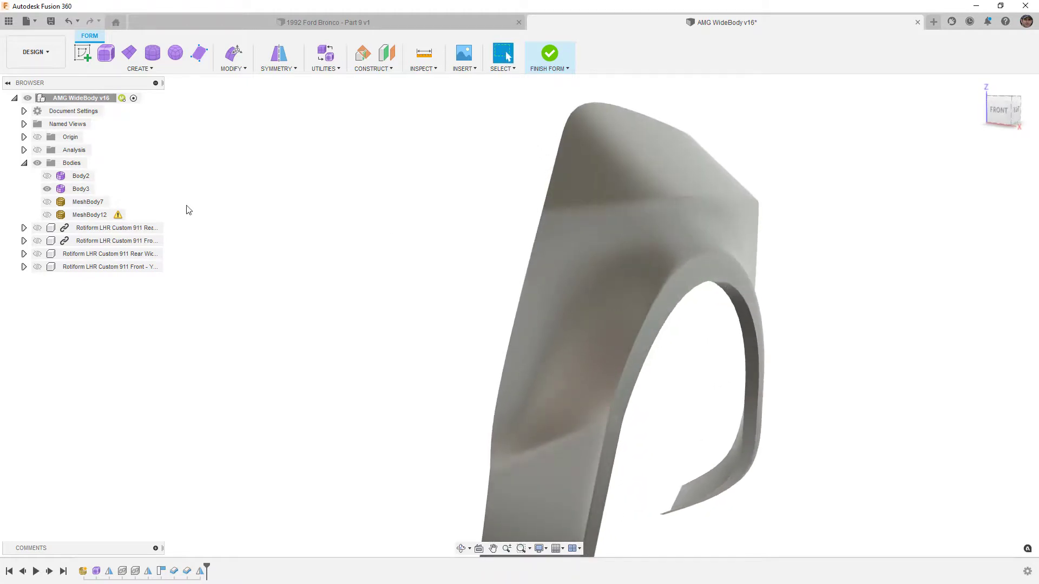
# Step: Show MeshBody12 and examine how the rear fender flare flows out of the rear door, ending in the right view
pyautogui.click(47, 215)
pyautogui.keyDown('shift'); pyautogui.moveTo(568, 282); pyautogui.dragTo(813, 327, button='middle'); pyautogui.keyUp('shift')
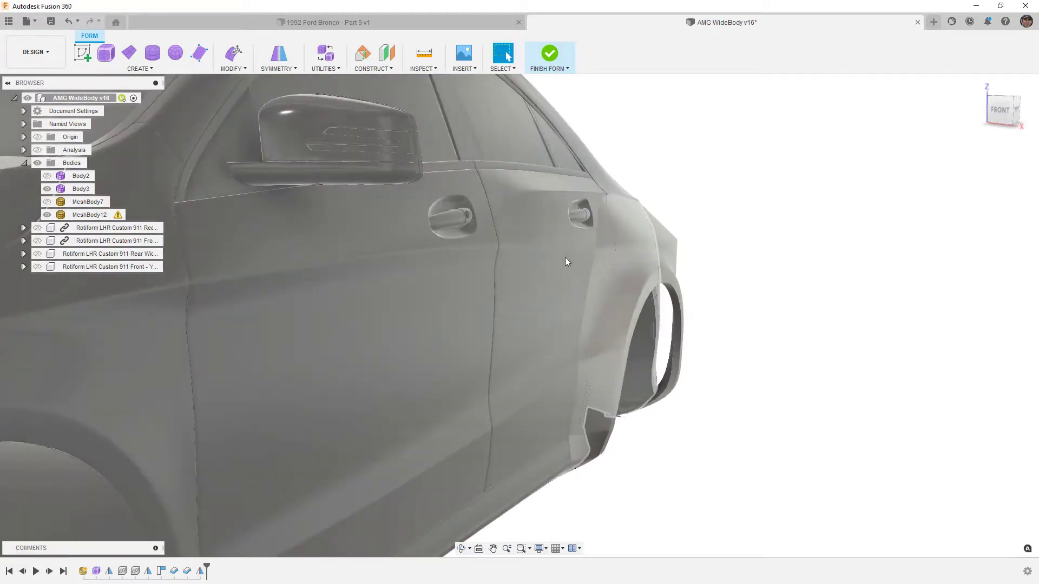
pyautogui.scroll(5, 573, 262)
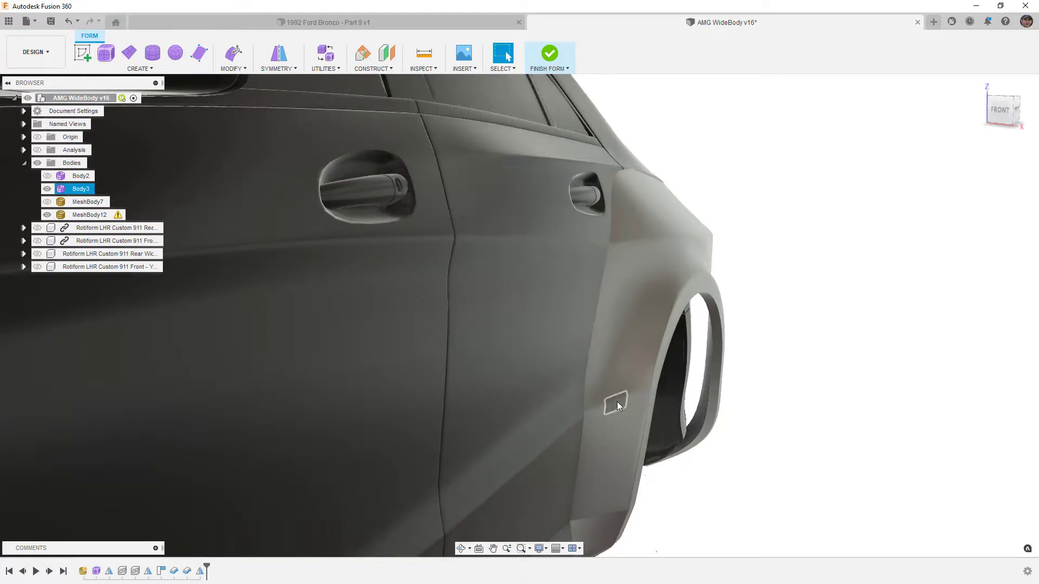
pyautogui.scroll(-4, 625, 410)
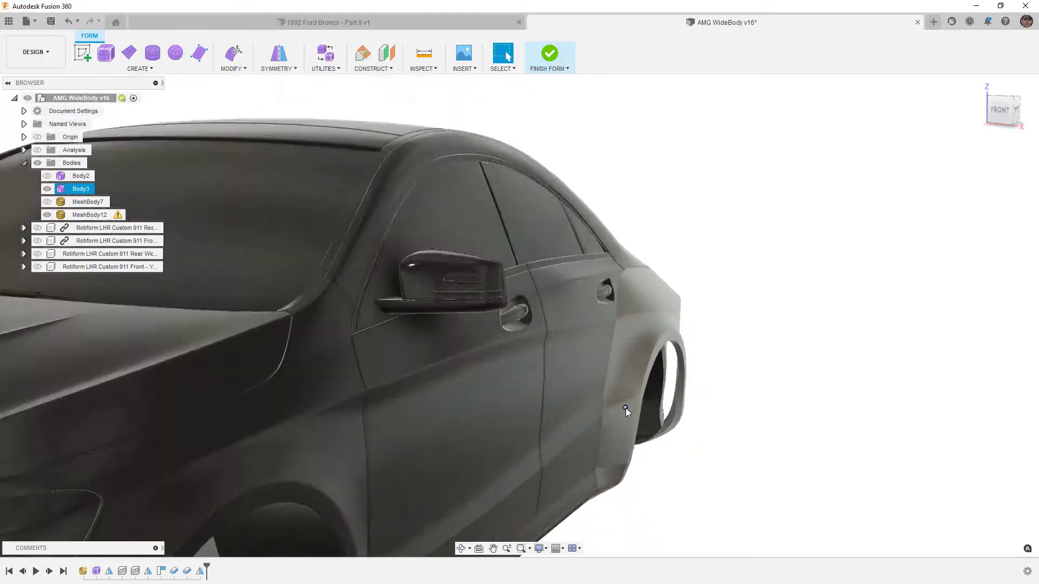
pyautogui.scroll(-3, 625, 408)
pyautogui.click(691, 422)
pyautogui.keyDown('shift'); pyautogui.moveTo(691, 422); pyautogui.dragTo(432, 401, button='middle'); pyautogui.keyUp('shift')
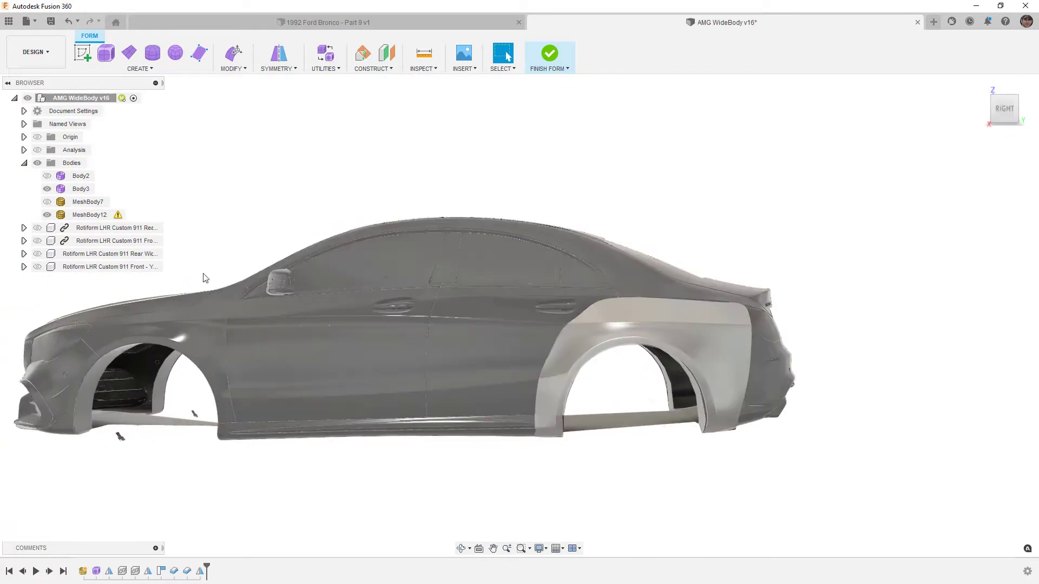
# Step: Show the front fender Body2 and all four Rotiform wheel components on the car
pyautogui.click(47, 176)
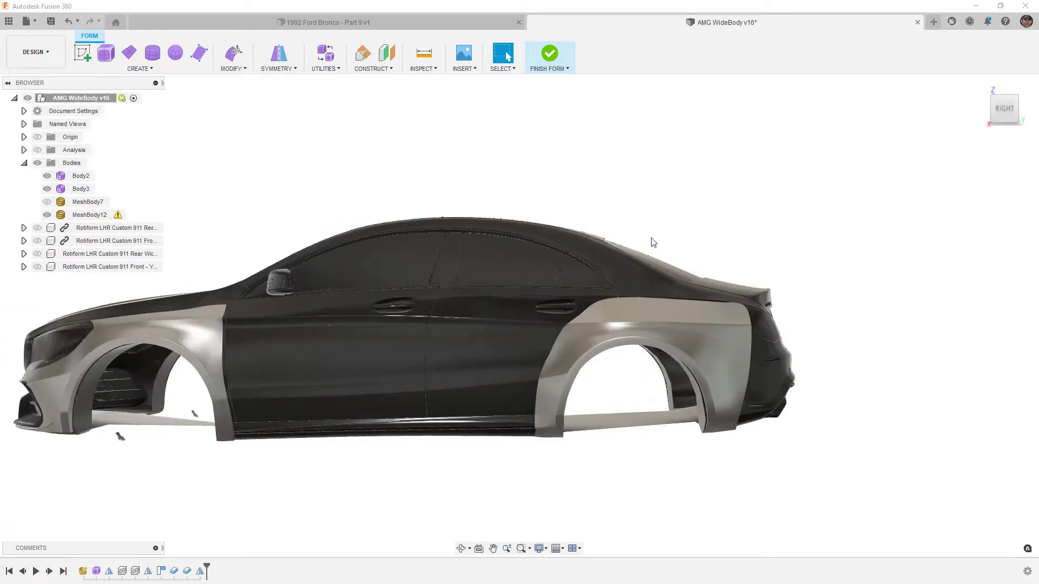
pyautogui.scroll(-3, 651, 238)
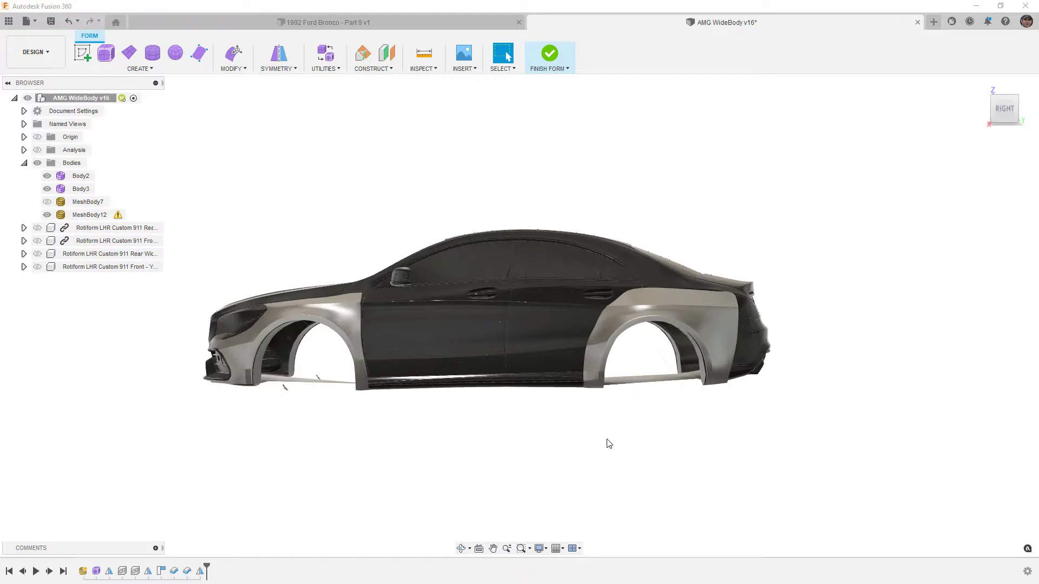
pyautogui.click(37, 228)
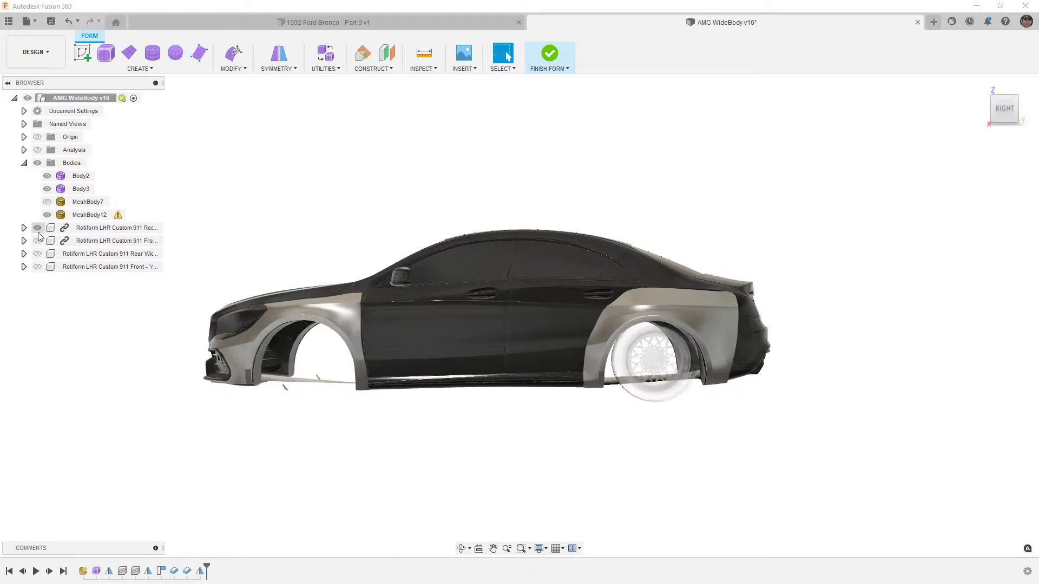
pyautogui.click(38, 240)
pyautogui.click(37, 254)
pyautogui.click(37, 267)
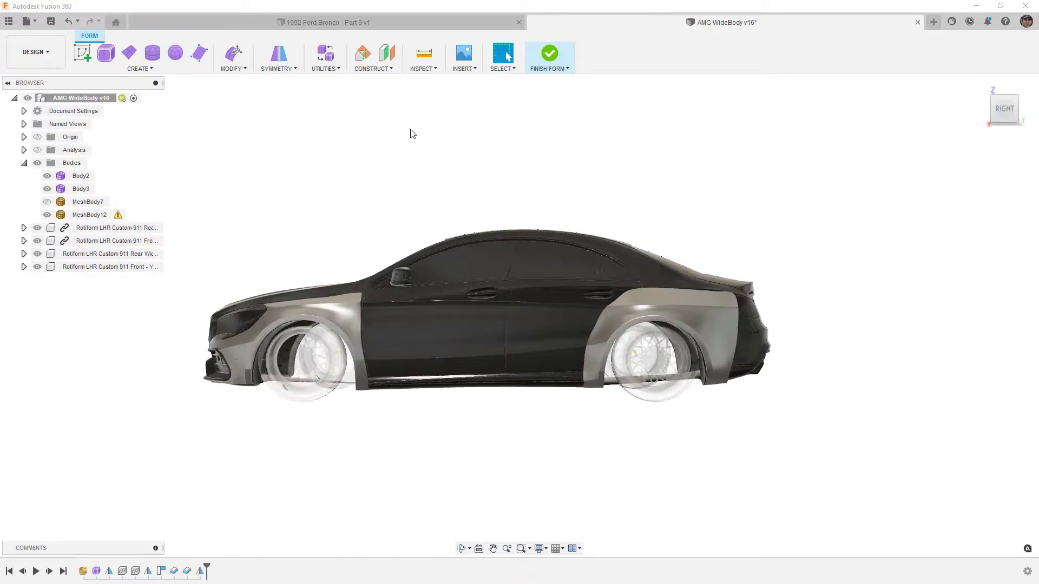
# Step: Finish the form and show the solid fender bodies Body6, Body7, Body8 and Body9
pyautogui.click(549, 54)
pyautogui.keyDown('shift'); pyautogui.moveTo(456, 176); pyautogui.dragTo(523, 179, button='middle'); pyautogui.keyUp('shift')
pyautogui.click(47, 253)
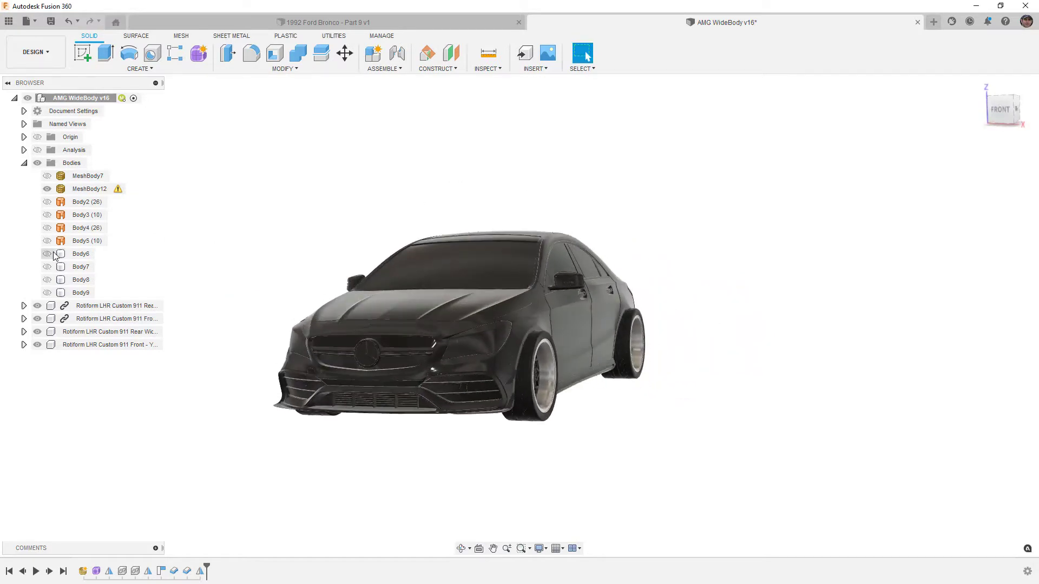
pyautogui.click(47, 266)
pyautogui.click(47, 280)
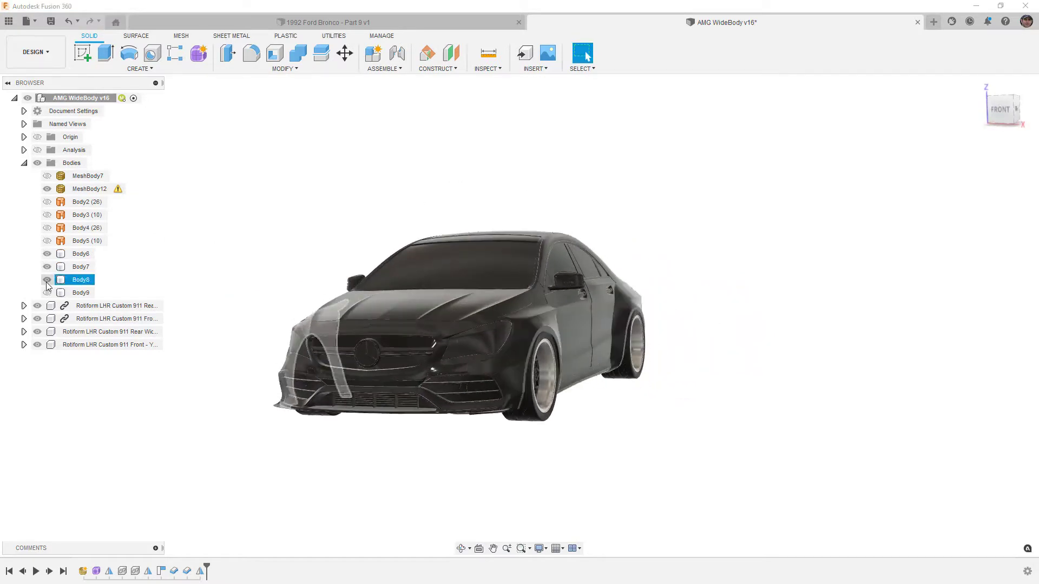
pyautogui.click(47, 293)
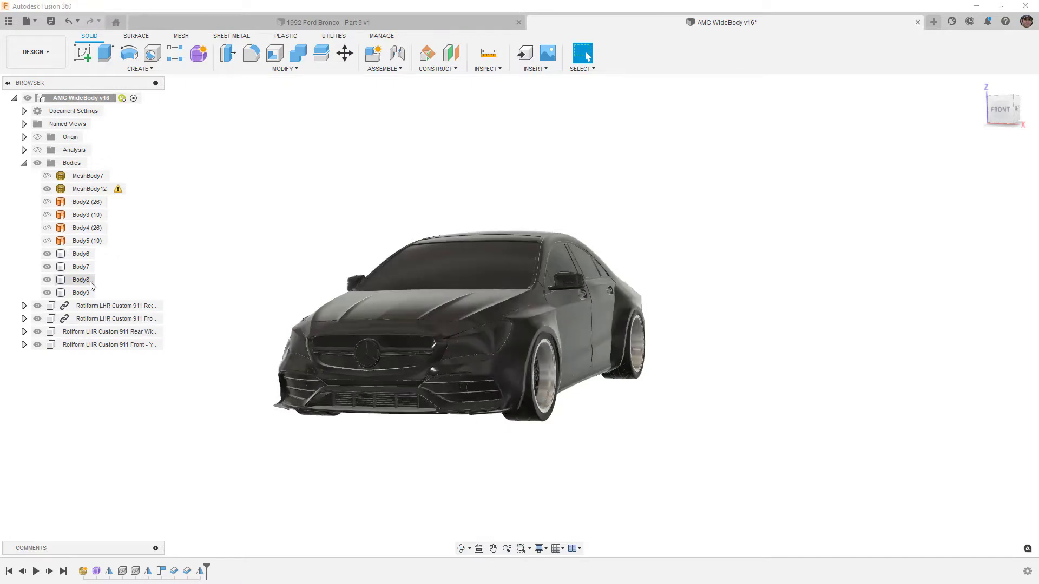
# Step: Isolate Body6, hide MeshBody12, and inspect the front fender's cut edge and inner surface around the wheel arch
pyautogui.rightClick(82, 256)
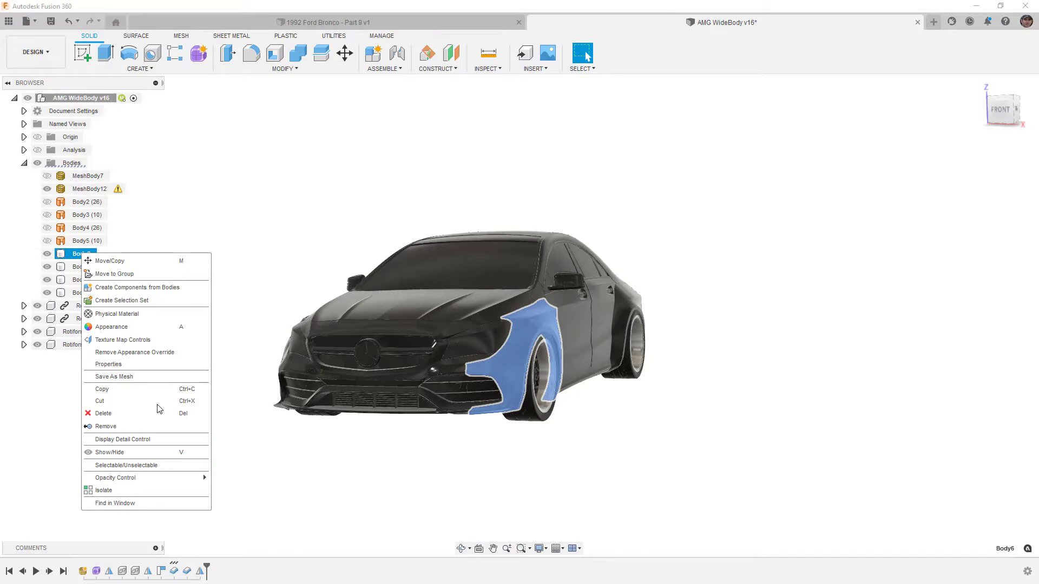
pyautogui.click(108, 490)
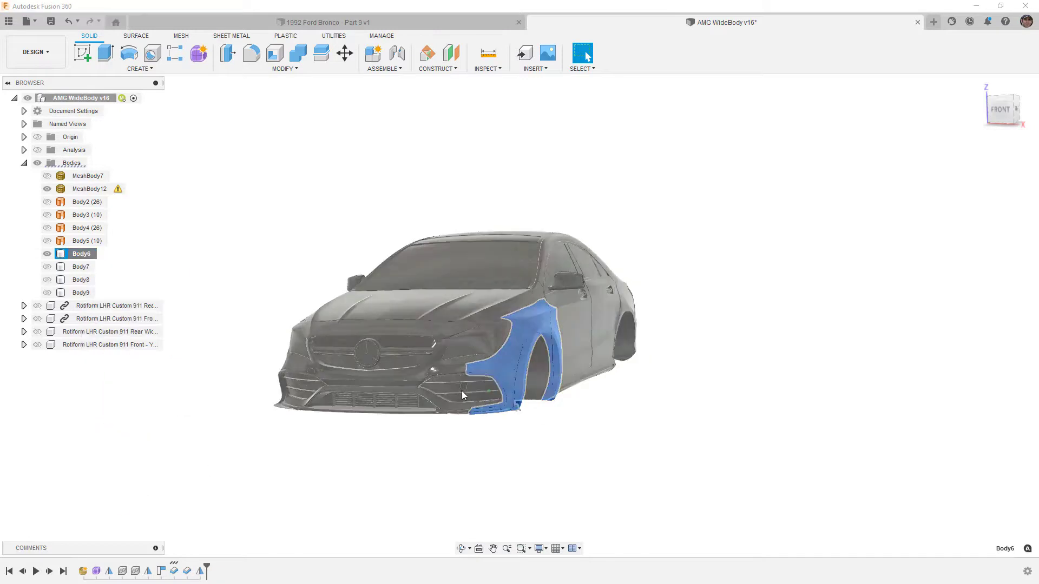
pyautogui.click(623, 397)
pyautogui.keyDown('shift'); pyautogui.moveTo(573, 347); pyautogui.dragTo(660, 343, button='middle'); pyautogui.keyUp('shift')
pyautogui.click(48, 190)
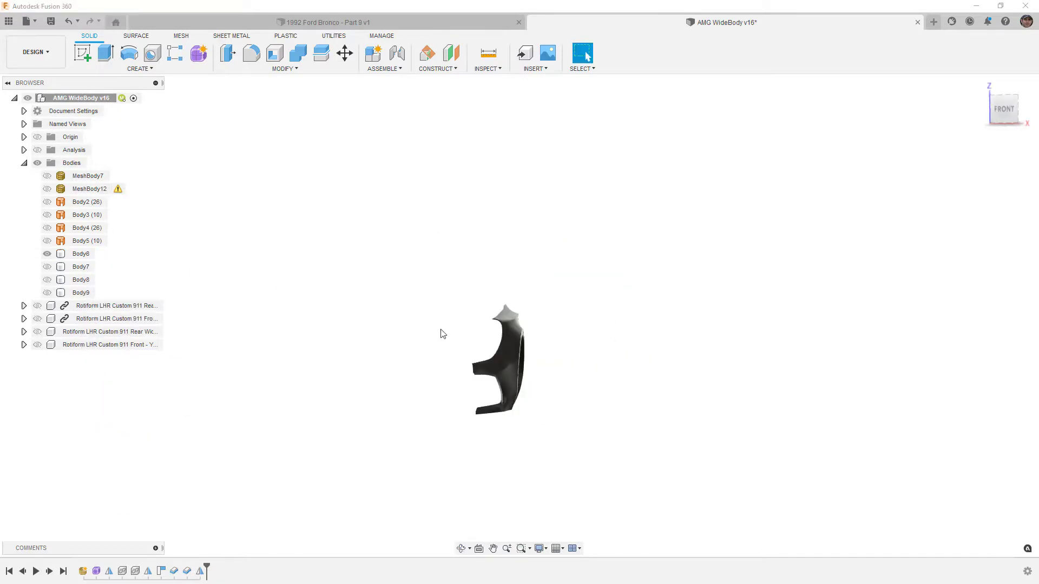
pyautogui.keyDown('shift'); pyautogui.moveTo(441, 334); pyautogui.dragTo(551, 357, button='middle'); pyautogui.keyUp('shift')
pyautogui.scroll(4, 507, 346)
pyautogui.scroll(5, 480, 321)
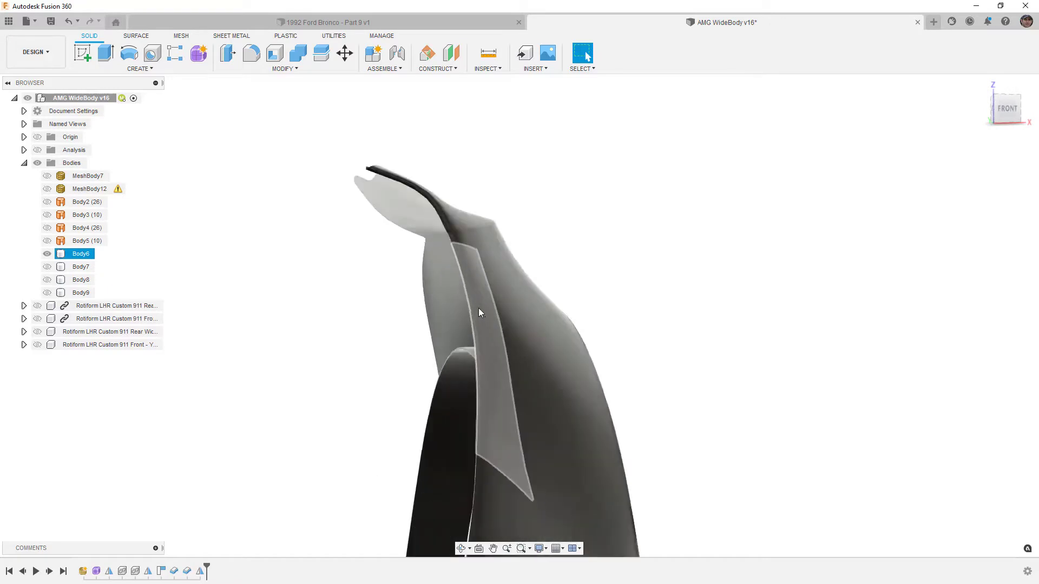
pyautogui.moveTo(478, 308)
pyautogui.keyDown('shift'); pyautogui.mouseDown(button='middle')
pyautogui.moveTo(503, 306)
pyautogui.moveTo(492, 310)
pyautogui.mouseUp(button='middle'); pyautogui.keyUp('shift')
pyautogui.moveTo(339, 320); pyautogui.dragTo(470, 303, button='middle')
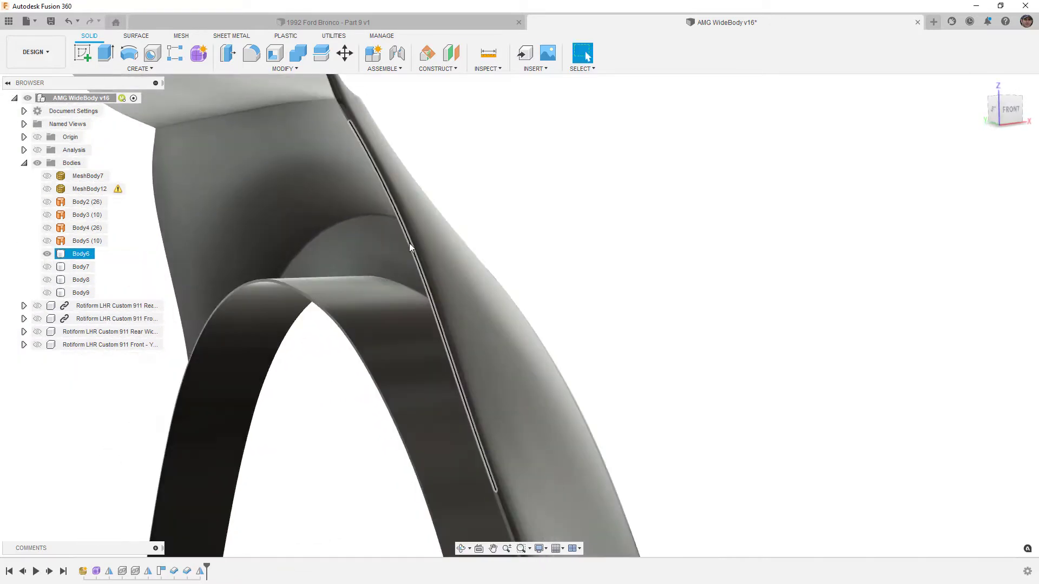
# Step: Unisolate Body6 and show the car meshes MeshBody12 and MeshBody7
pyautogui.click(47, 254)
pyautogui.rightClick(77, 256)
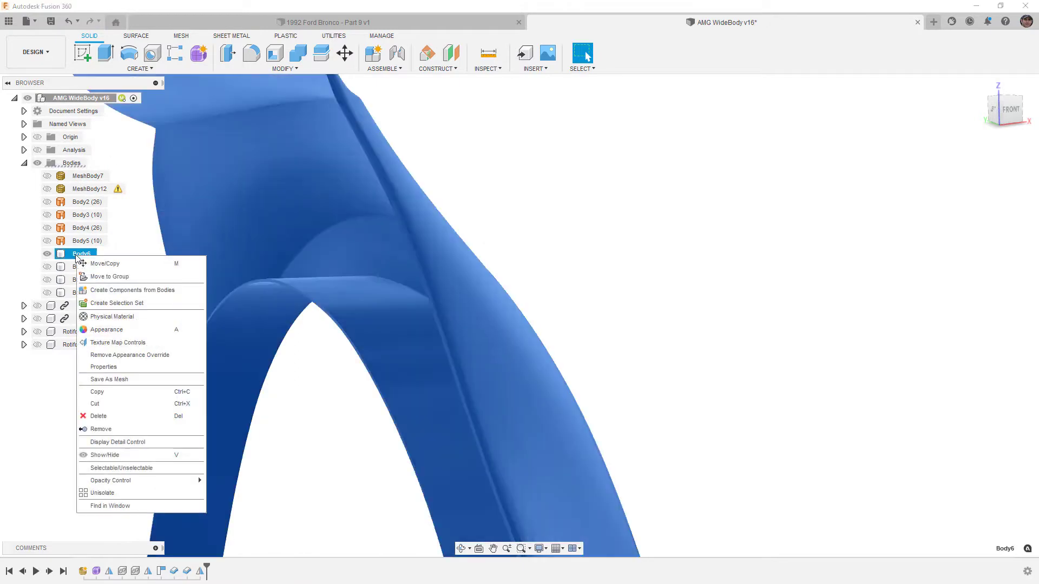
pyautogui.click(130, 493)
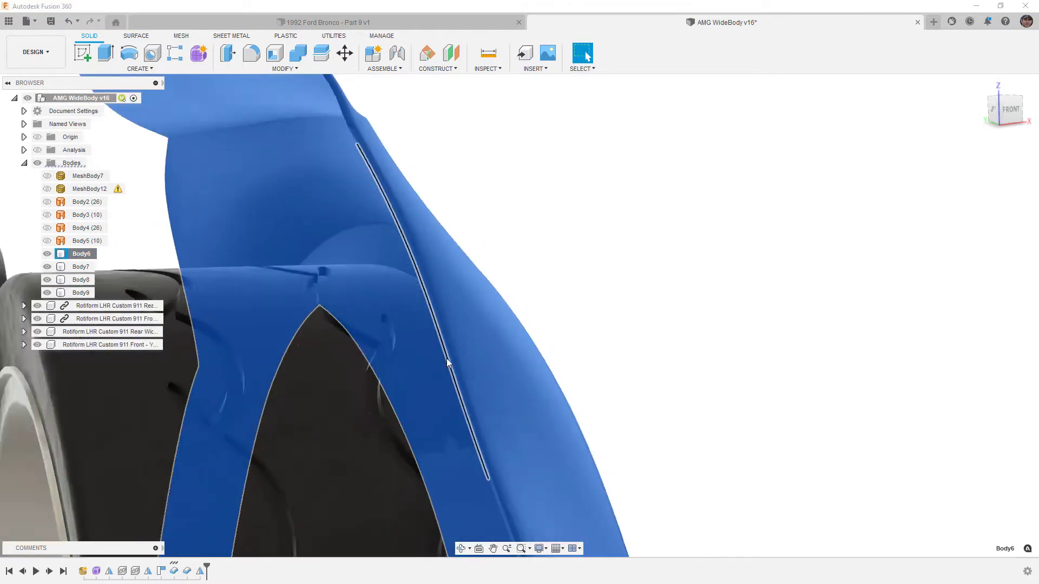
pyautogui.click(47, 189)
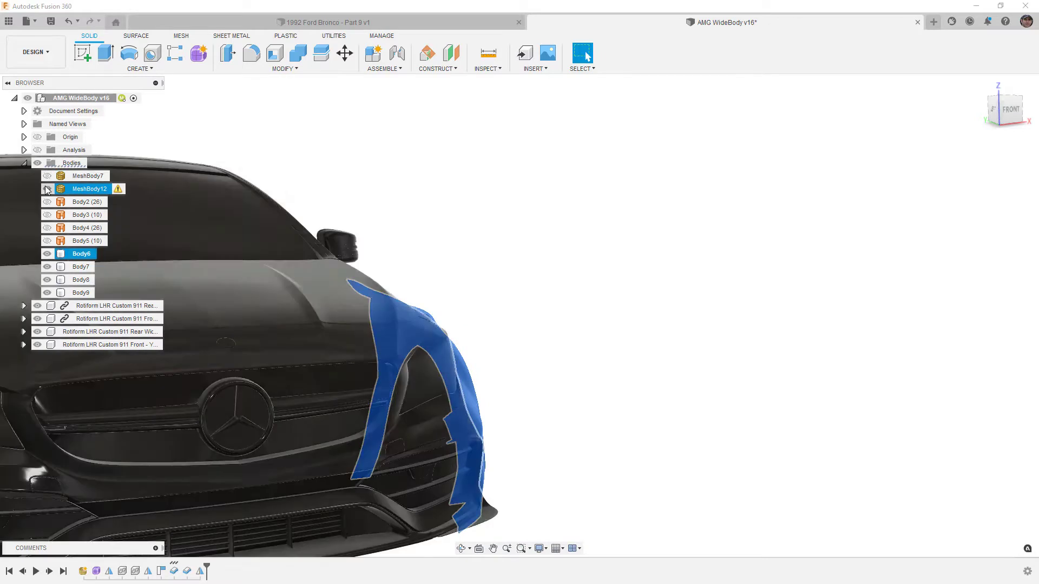
pyautogui.click(47, 176)
pyautogui.click(378, 211)
# Step: Examine the car's widened front fender and overall stance from the front view
pyautogui.scroll(-4, 578, 262)
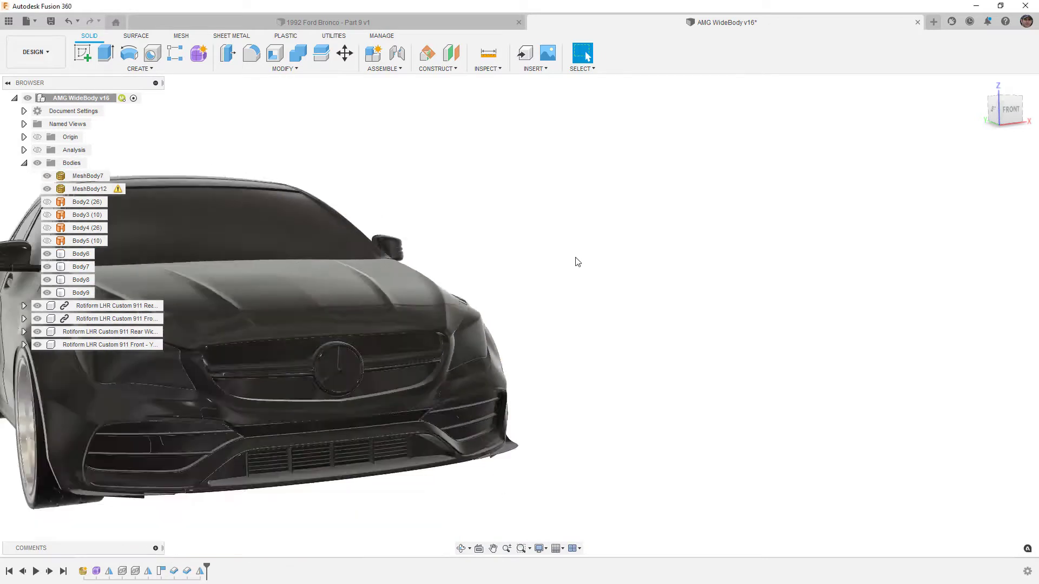
pyautogui.keyDown('shift'); pyautogui.moveTo(615, 287); pyautogui.dragTo(598, 282, button='middle'); pyautogui.keyUp('shift')
pyautogui.click(1009, 115)
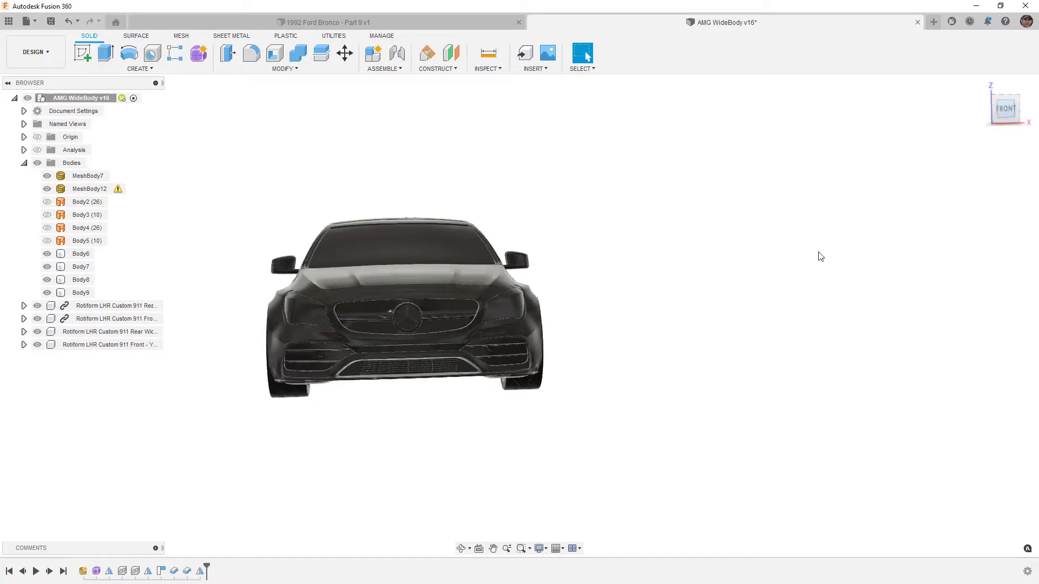
pyautogui.click(514, 298)
pyautogui.scroll(4, 514, 297)
pyautogui.click(538, 286)
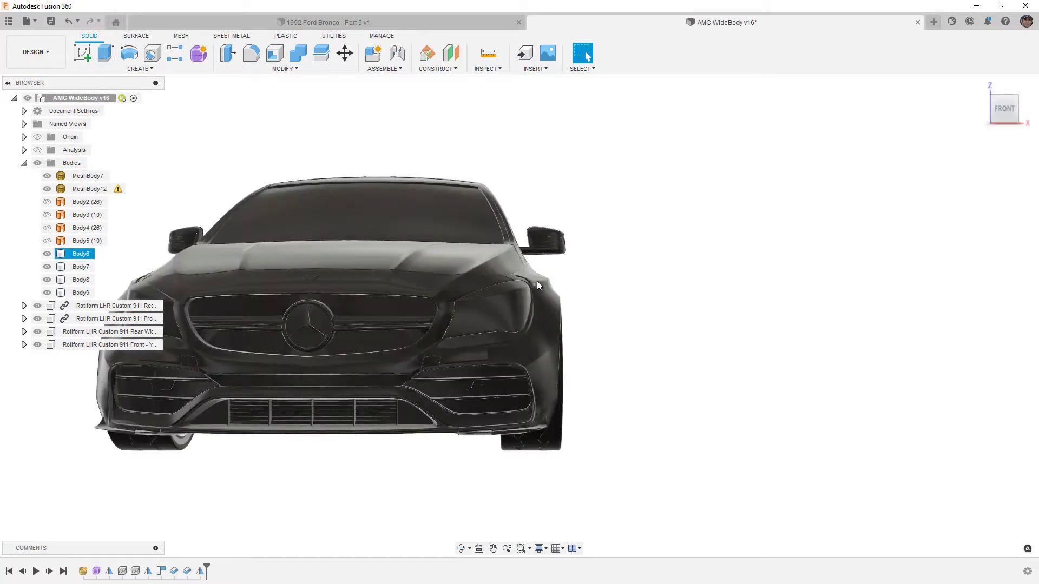
pyautogui.click(664, 307)
pyautogui.keyDown('shift'); pyautogui.moveTo(665, 307); pyautogui.dragTo(665, 310, button='middle'); pyautogui.keyUp('shift')
pyautogui.press('Escape')
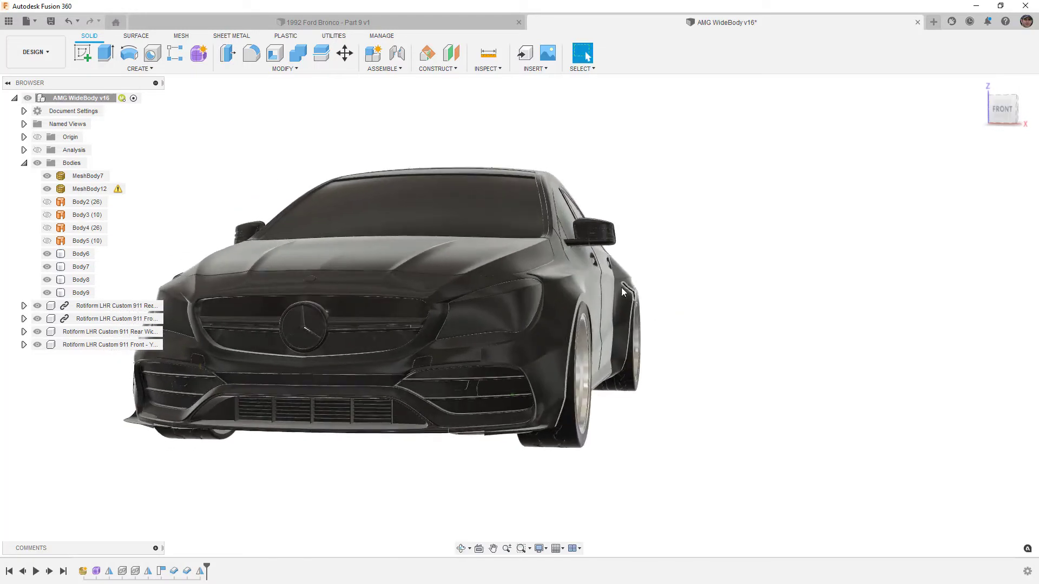
# Step: Inspect from the front how far the rear fender Body7 flares out from the door side of MeshBody12
pyautogui.click(621, 287)
pyautogui.scroll(5, 634, 284)
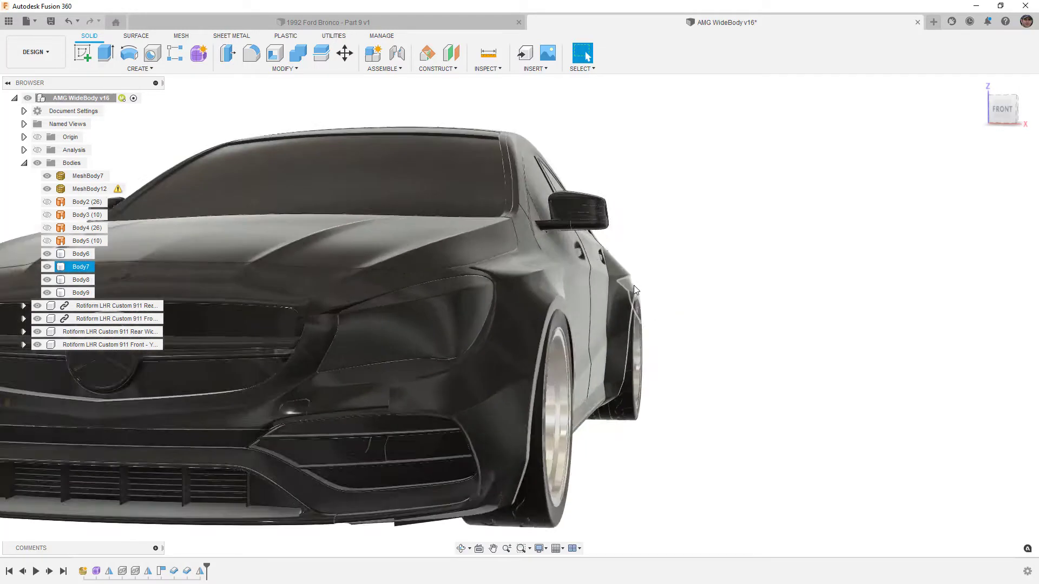
pyautogui.keyDown('shift'); pyautogui.moveTo(625, 320); pyautogui.dragTo(701, 309, button='middle'); pyautogui.keyUp('shift')
pyautogui.click(628, 325)
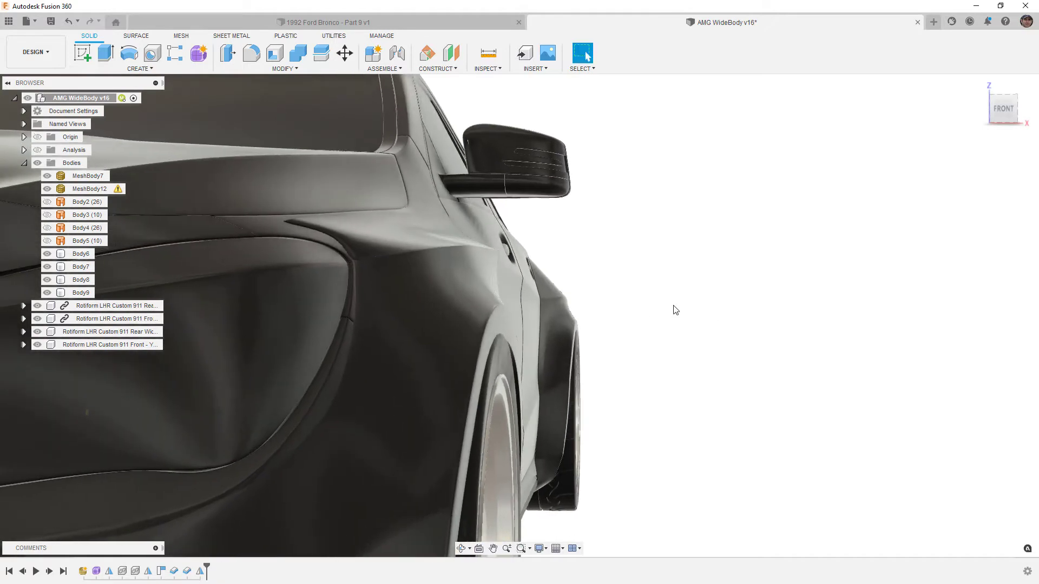
pyautogui.click(530, 296)
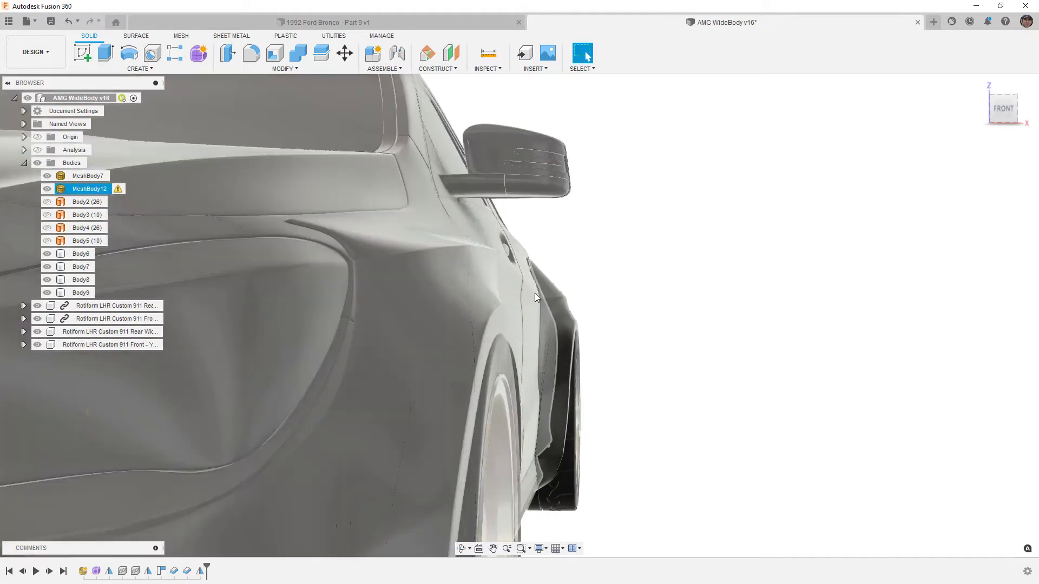
pyautogui.click(537, 295)
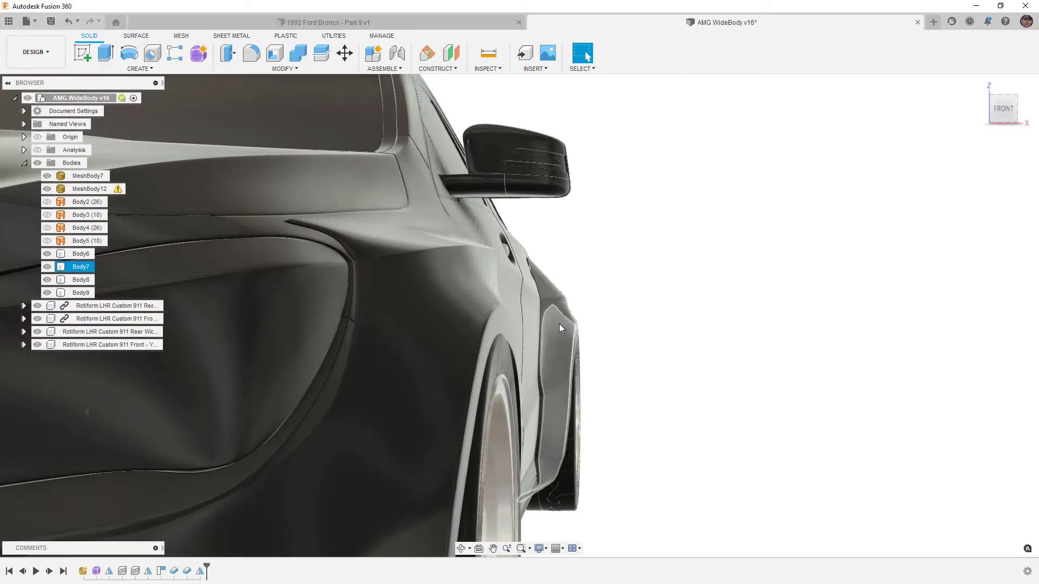
pyautogui.press('Escape')
# Step: Temporarily hide fenders Body6 and Body7 to compare the wheels with the original car body, and show both fenders again
pyautogui.click(47, 254)
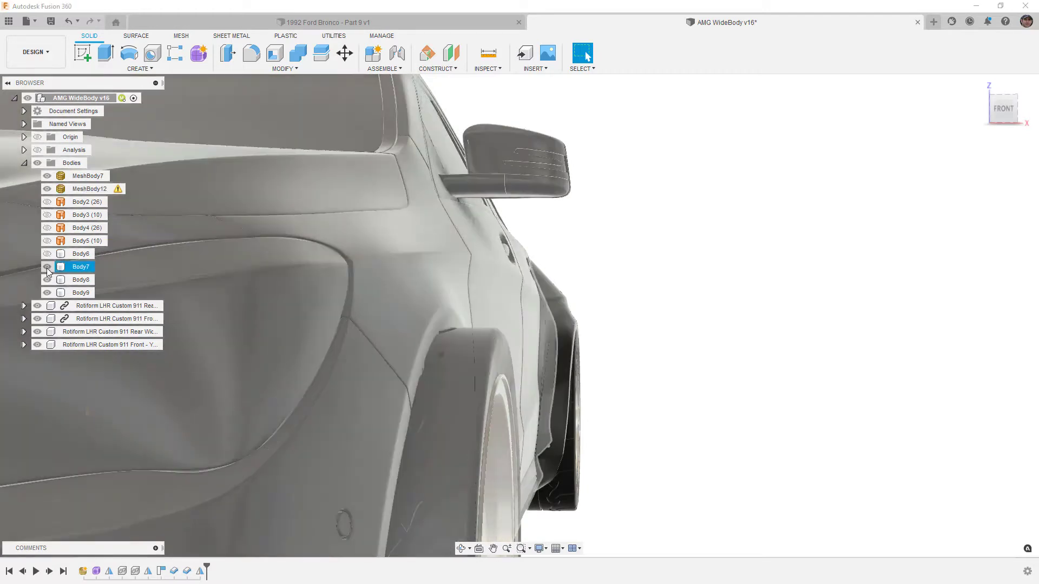
pyautogui.click(47, 267)
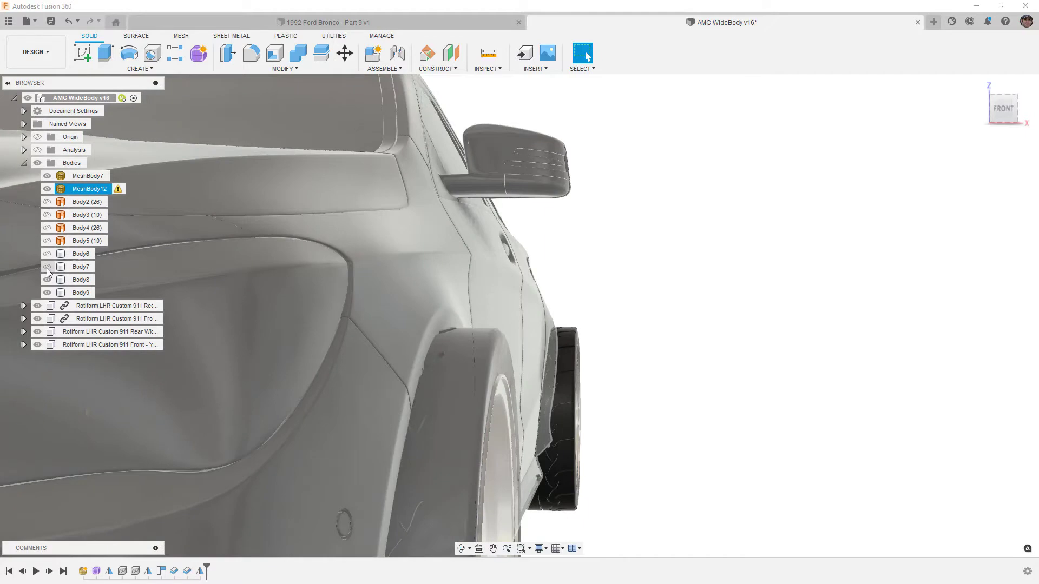
pyautogui.click(47, 266)
pyautogui.click(47, 254)
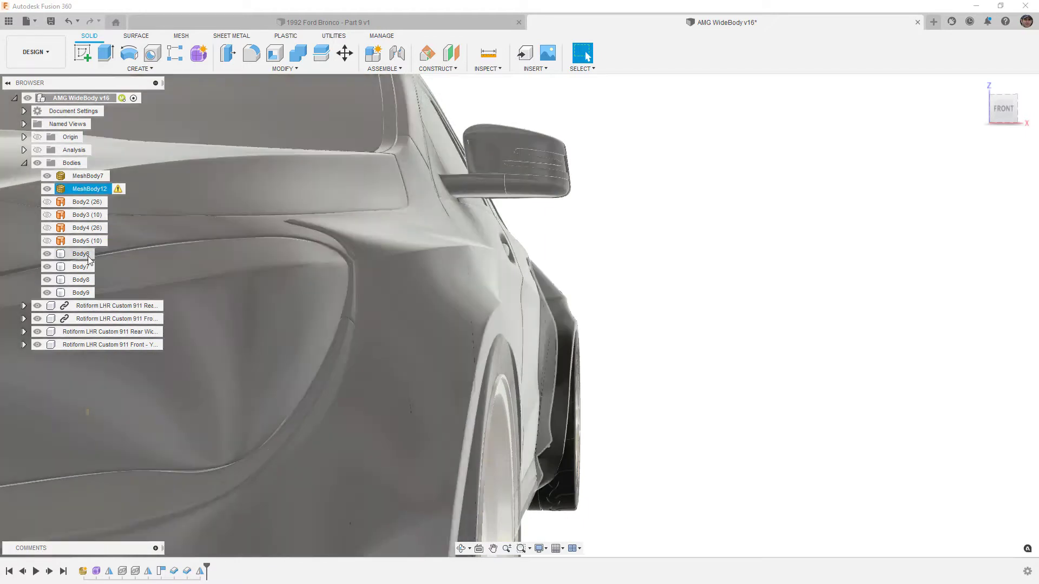
pyautogui.click(644, 276)
# Step: Examine the complete wide-body car with its fenders and wheels from a front three-quarter view, leaving nothing selected
pyautogui.scroll(-4, 644, 276)
pyautogui.scroll(-3, 643, 278)
pyautogui.keyDown('shift'); pyautogui.moveTo(663, 308); pyautogui.dragTo(568, 321, button='middle'); pyautogui.keyUp('shift')
pyautogui.moveTo(748, 337); pyautogui.dragTo(534, 337, button='middle')
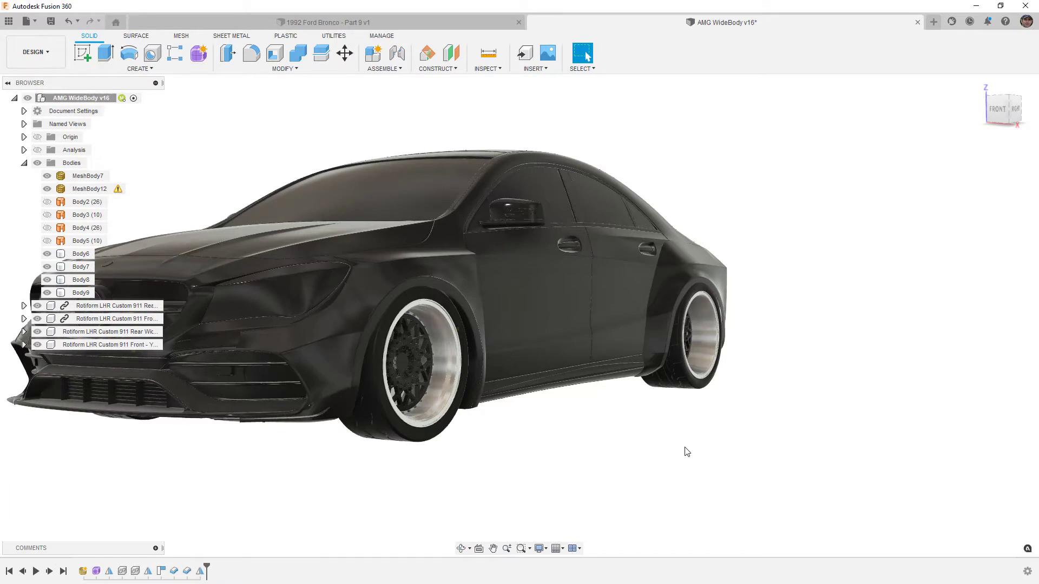
pyautogui.keyDown('shift'); pyautogui.moveTo(686, 447); pyautogui.dragTo(799, 447, button='middle'); pyautogui.keyUp('shift')
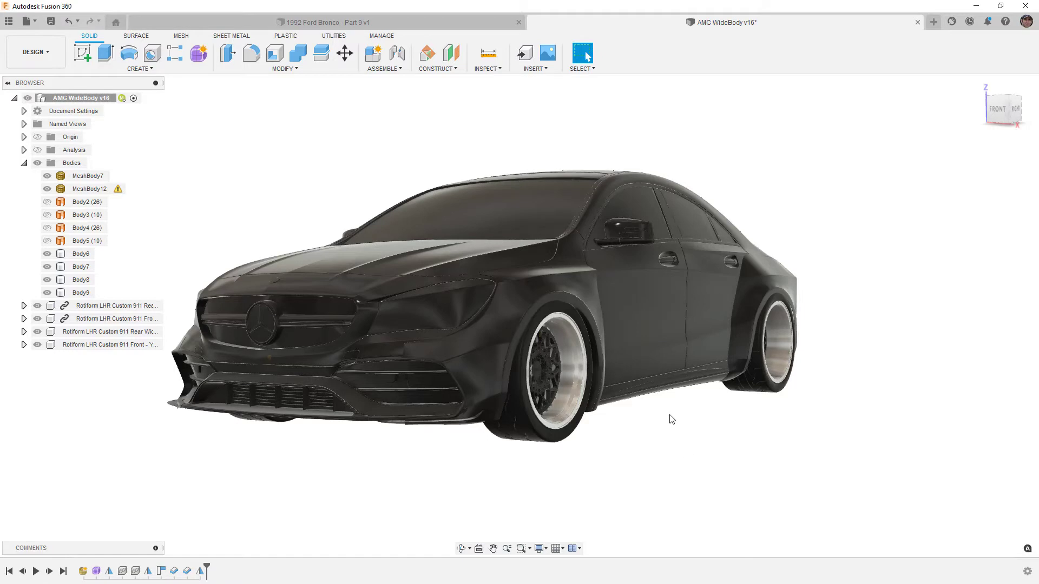
pyautogui.click(663, 380)
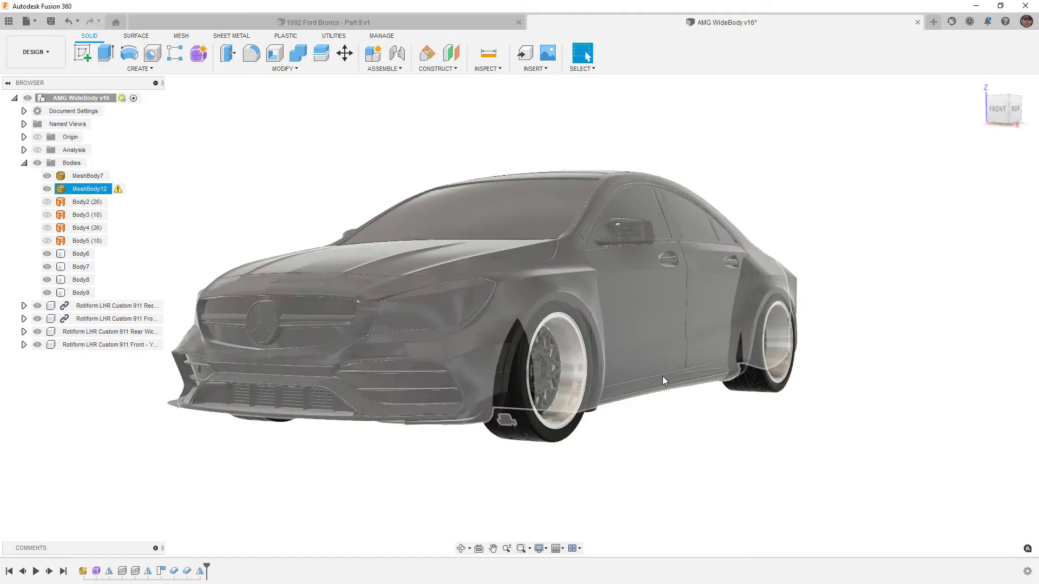
pyautogui.press('Escape')
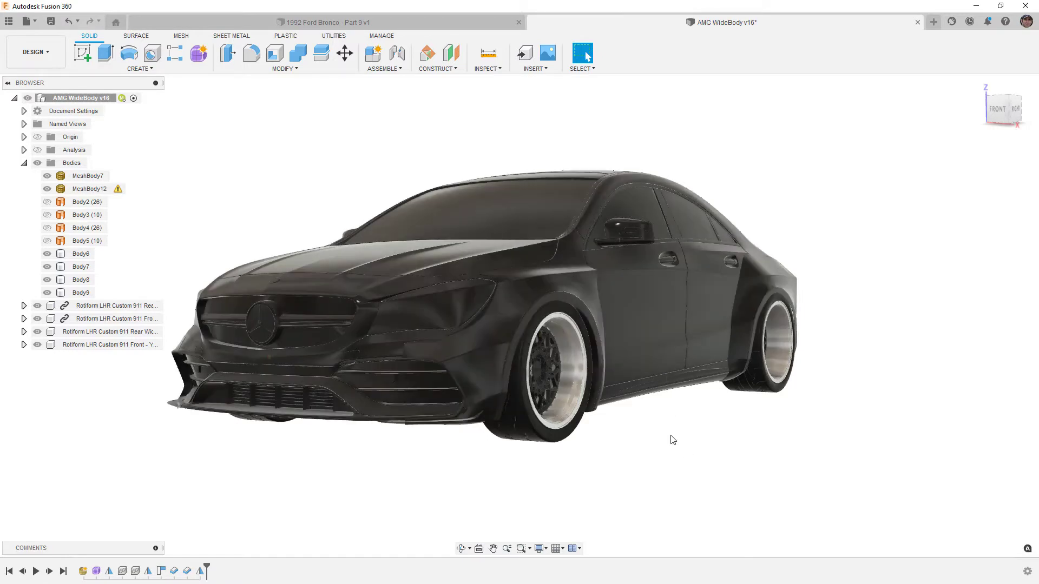